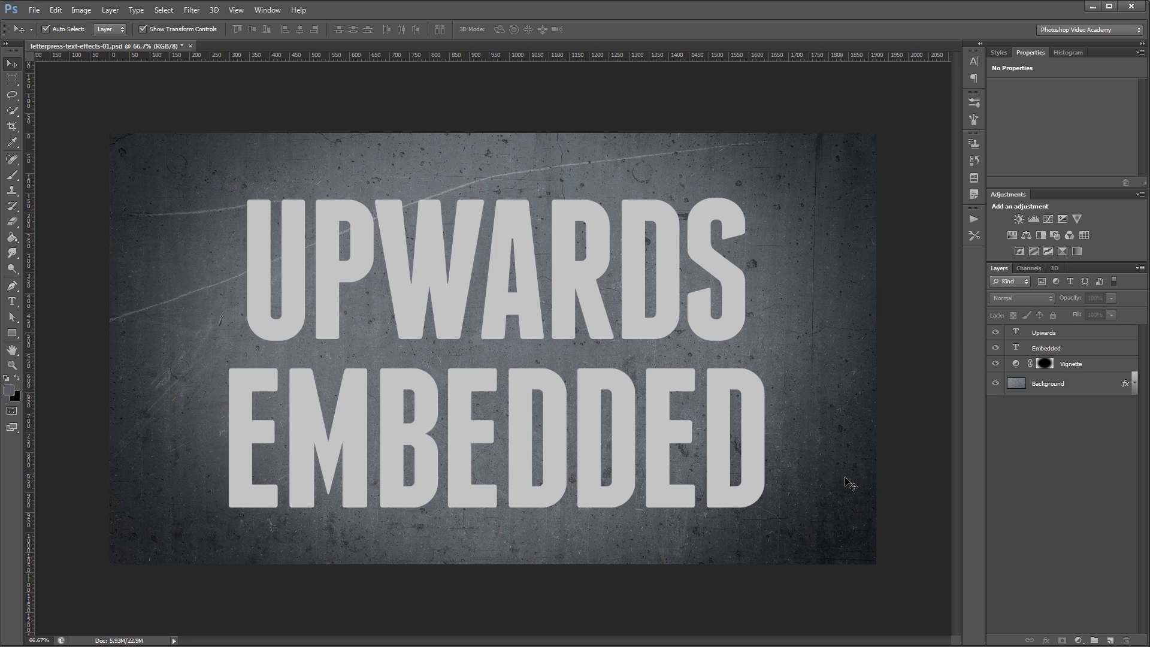
Check the Vignette curves layer, then set the Upwards text layer's fill to 0%.
left_click(1096, 364)
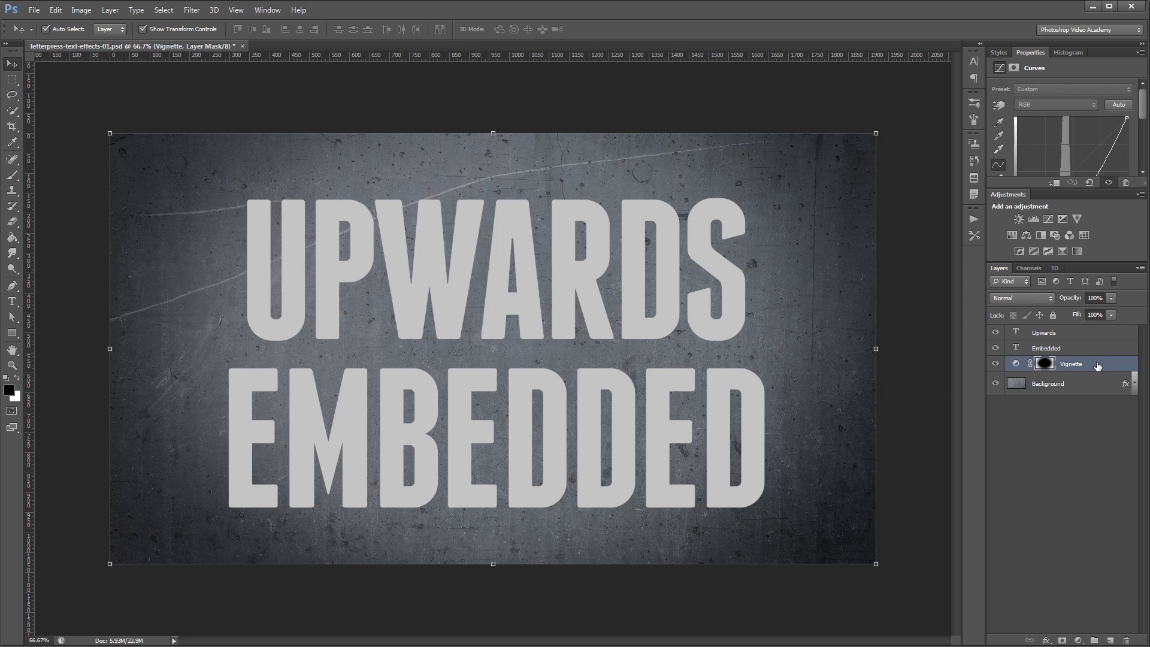
left_click(940, 368)
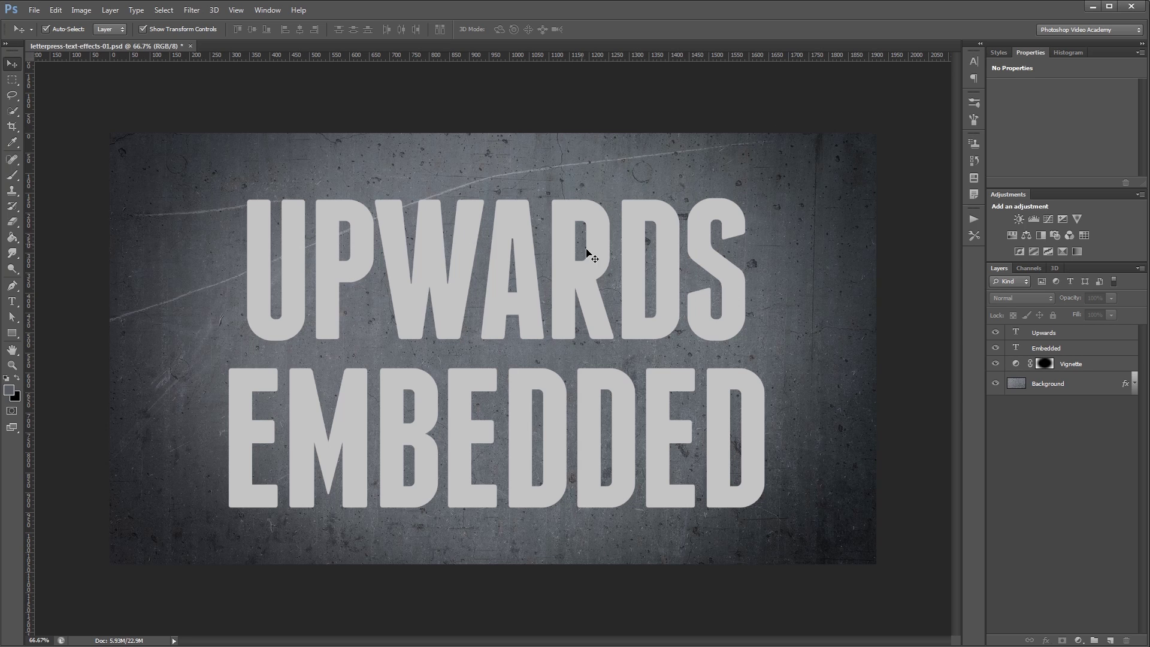
left_click(525, 276)
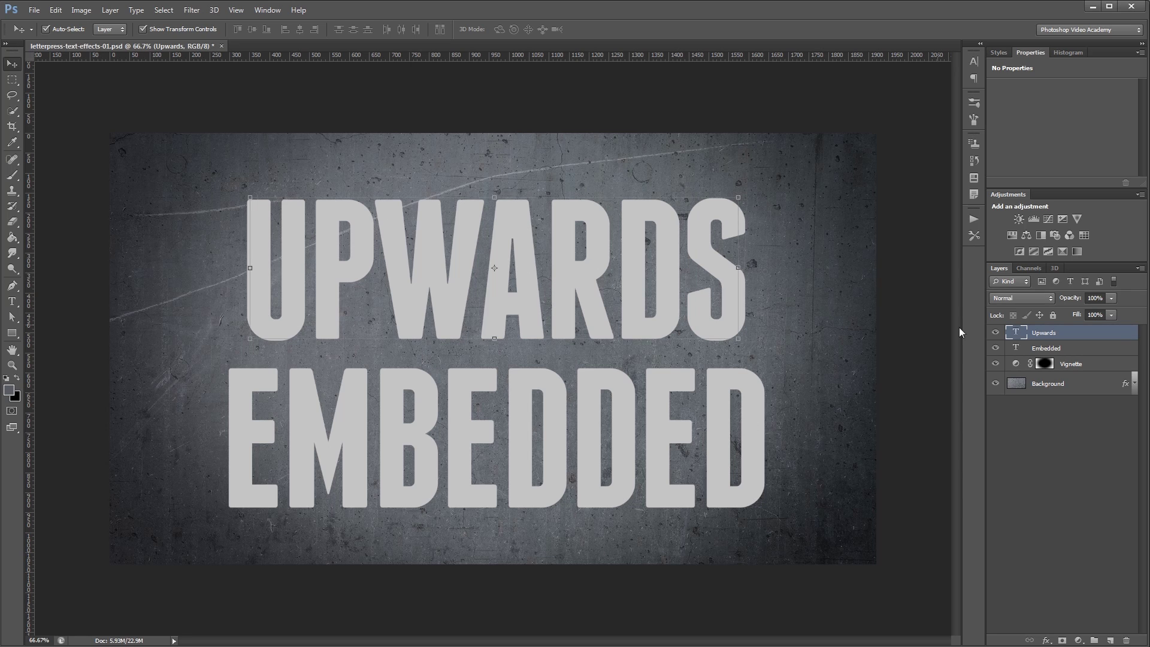
left_click_drag(1095, 314, 1085, 317)
type("0")
key("Return")
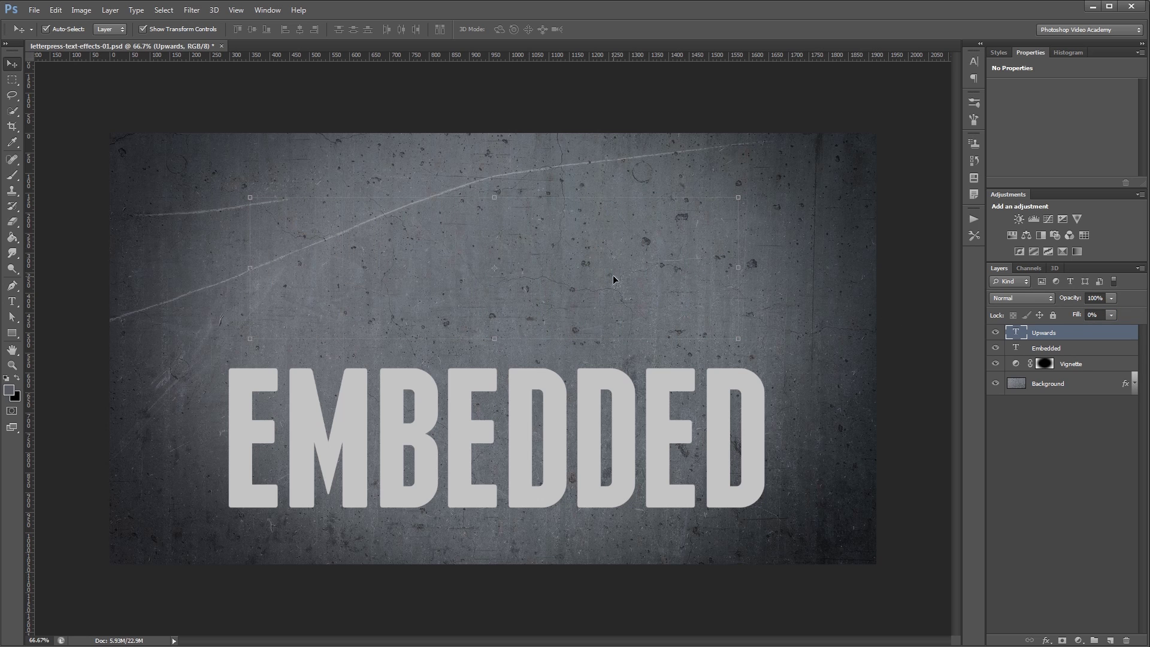
Add a Bevel & Emboss effect to UPWARDS in Emboss style, size 3.
double_click(1075, 334)
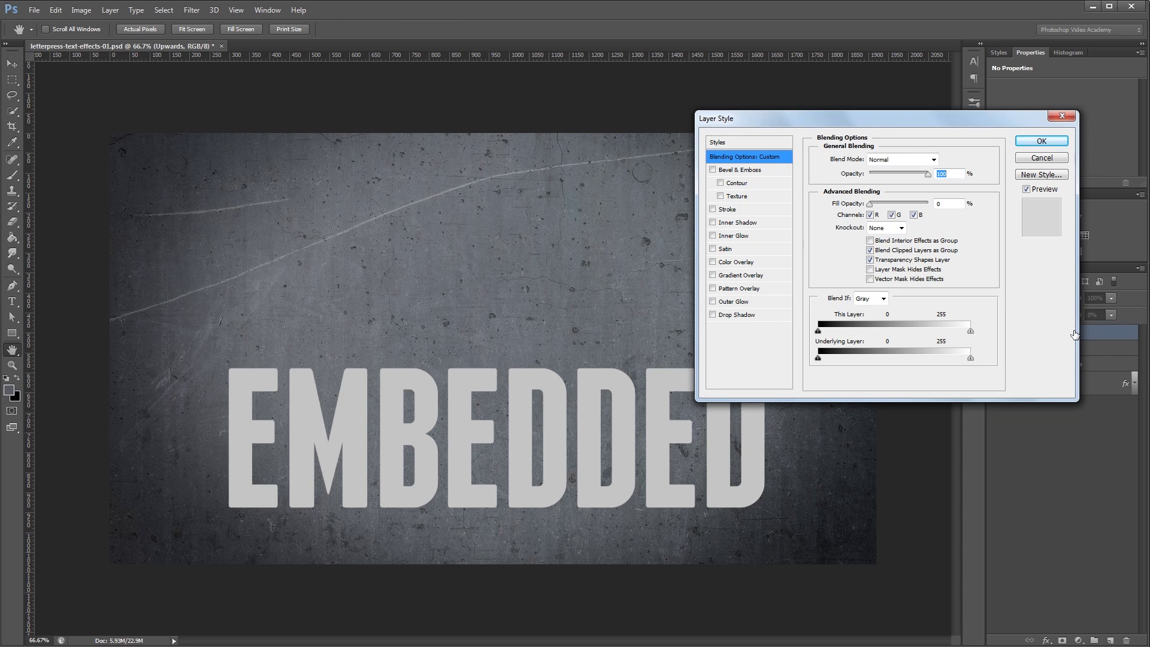
left_click(743, 170)
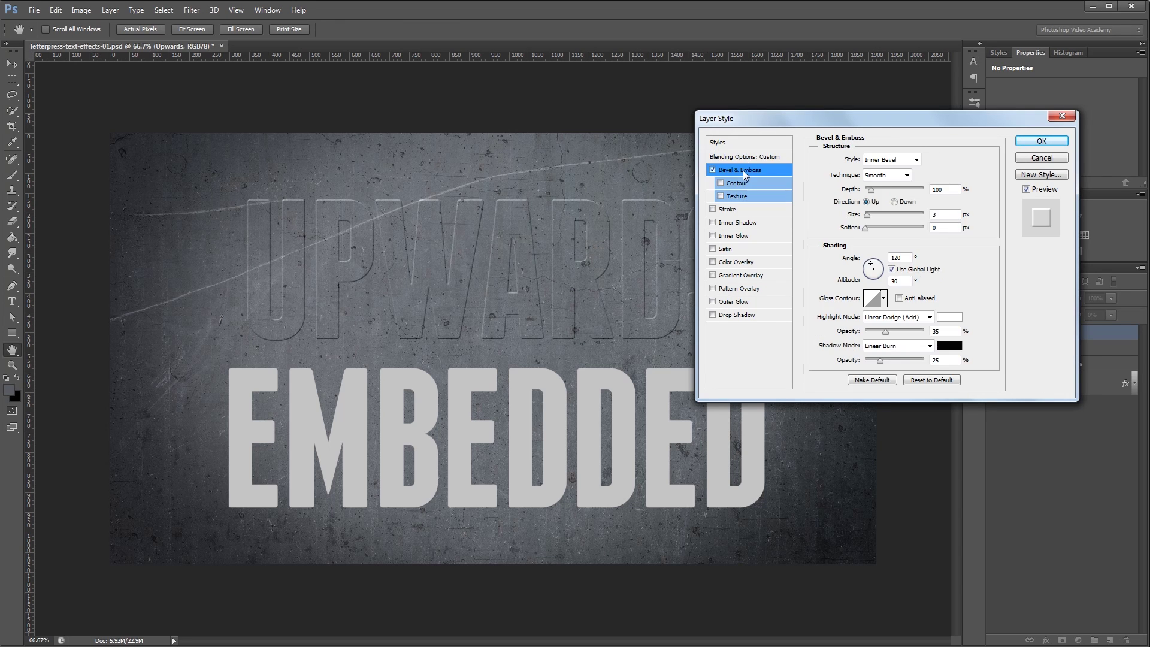
left_click(894, 162)
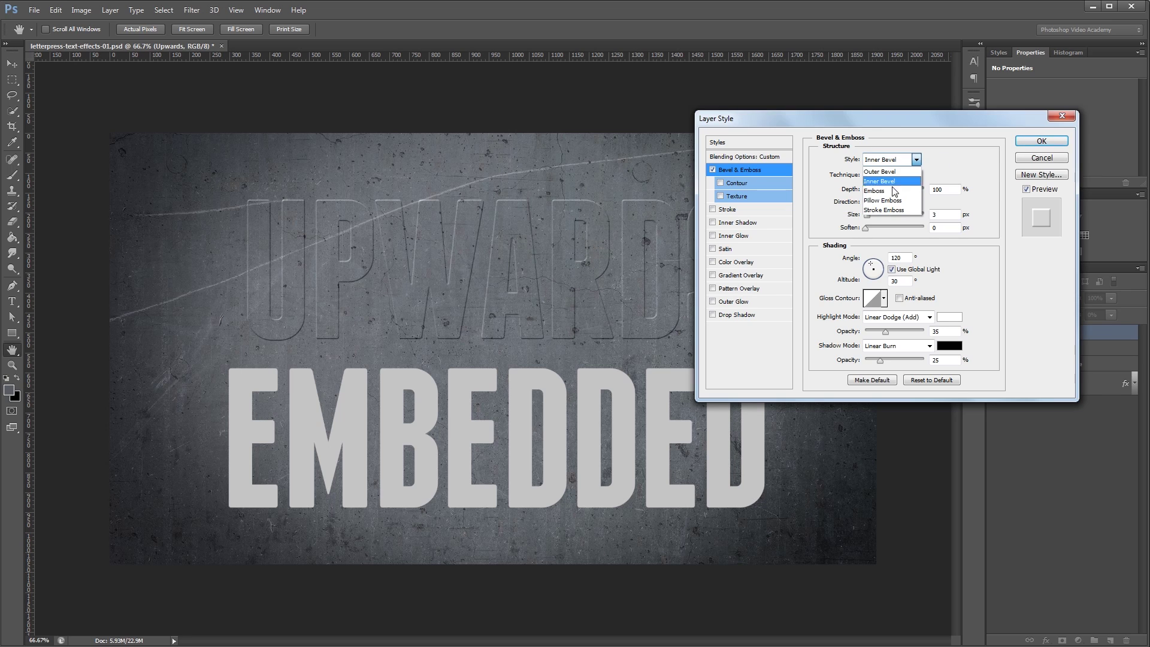
left_click(892, 189)
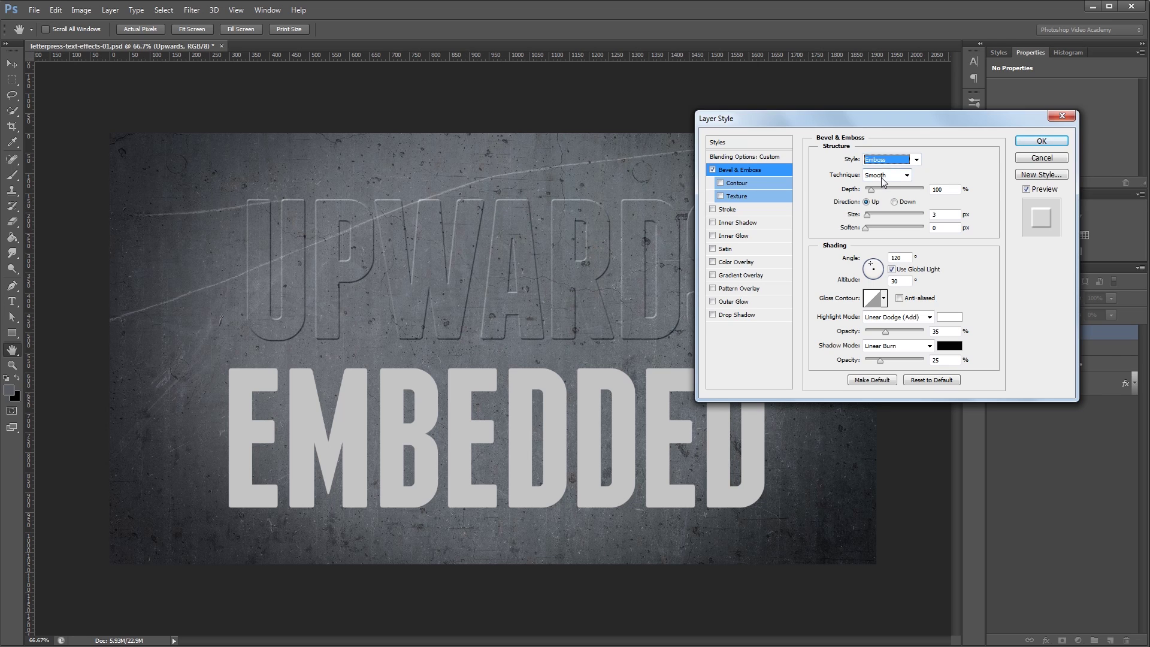
left_click(947, 189)
Use an anti-aliased Linear gloss contour with 50% highlight opacity, and enable Gradient Overlay.
left_click(883, 298)
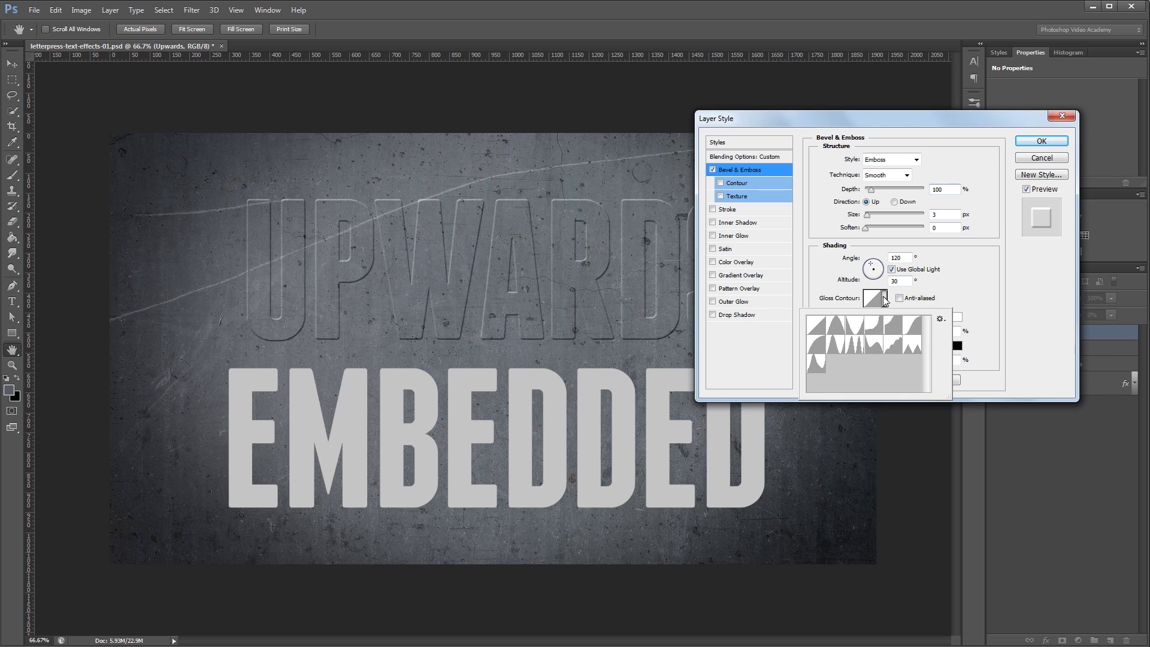
double_click(817, 324)
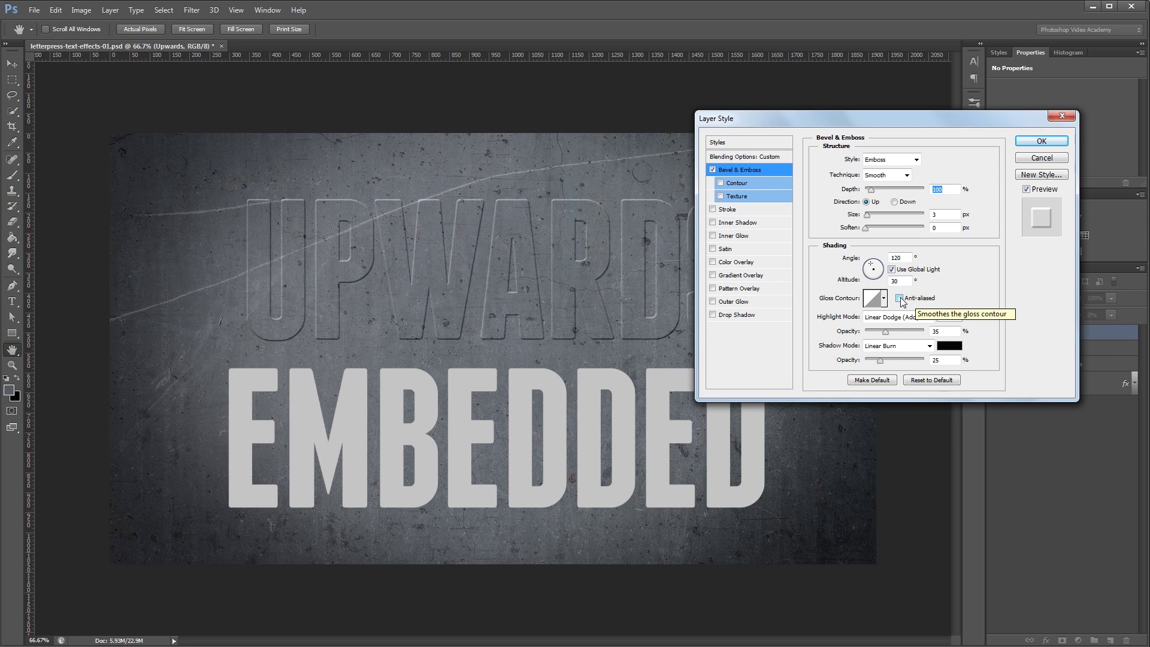
left_click(900, 298)
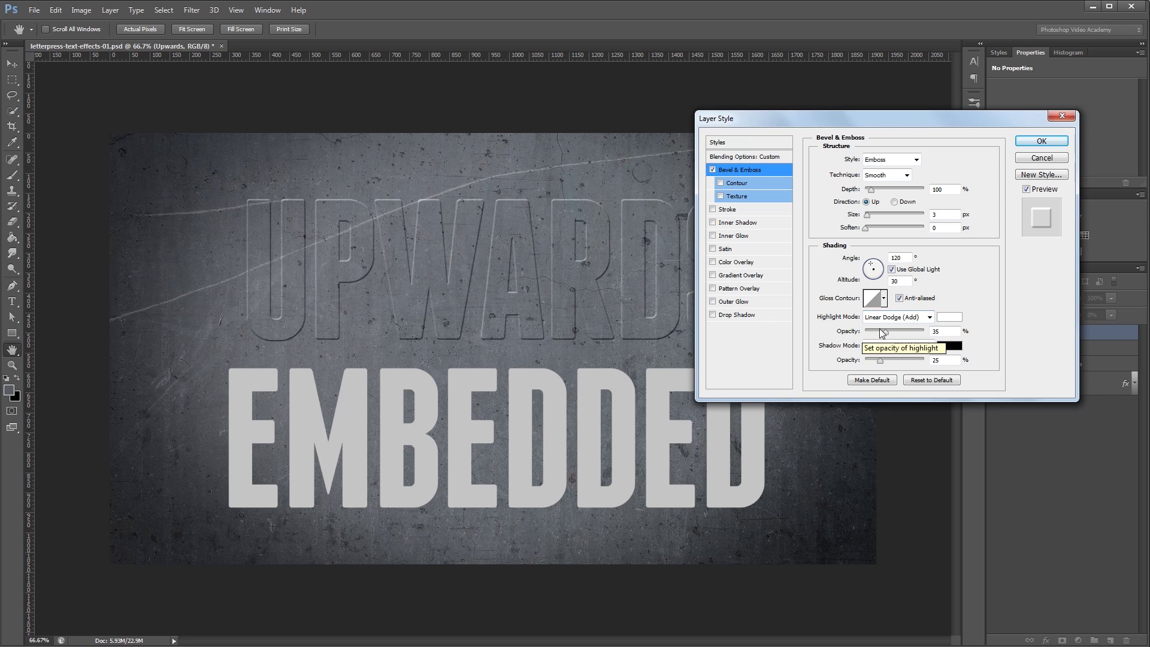
left_click_drag(886, 330, 896, 328)
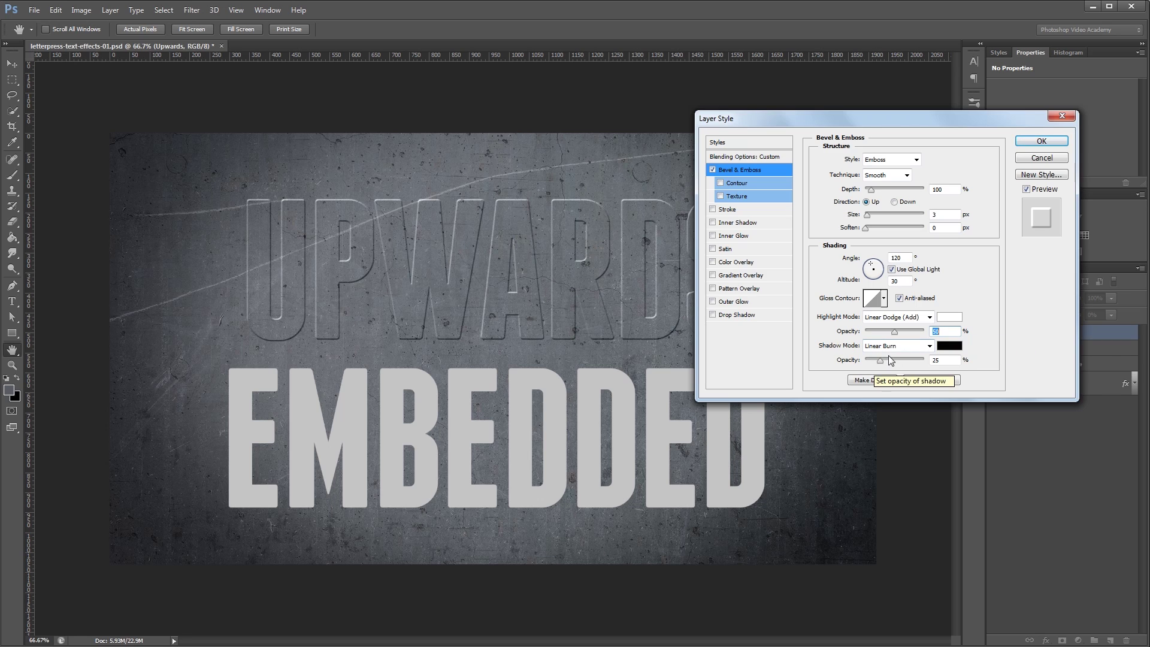
left_click(945, 360)
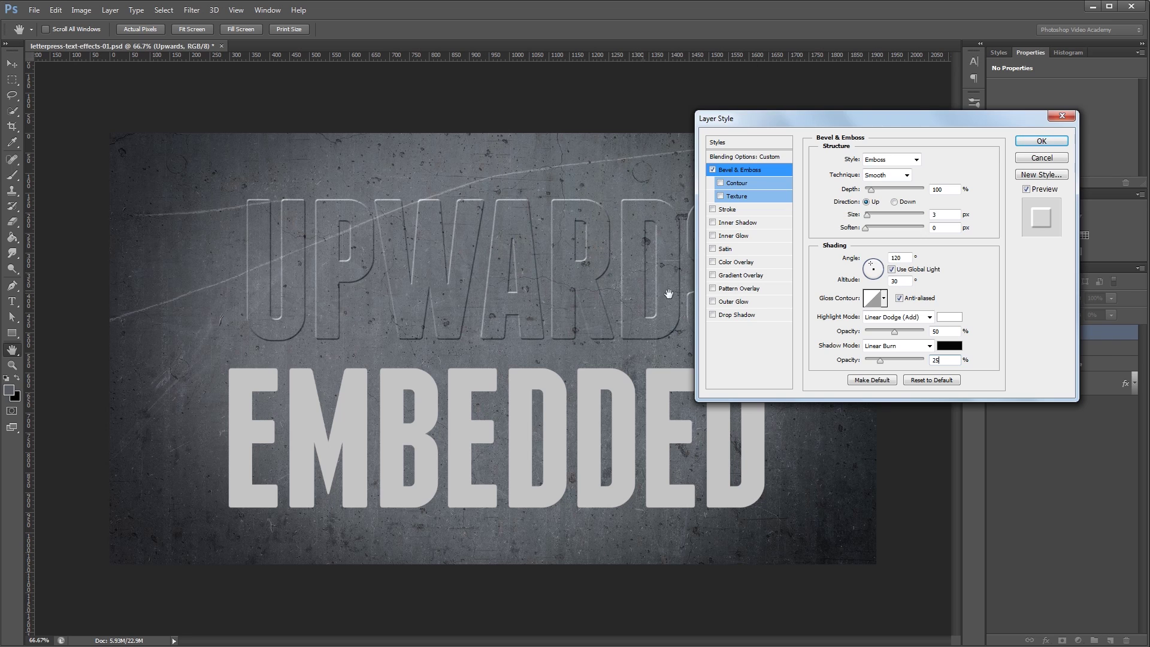
left_click(757, 276)
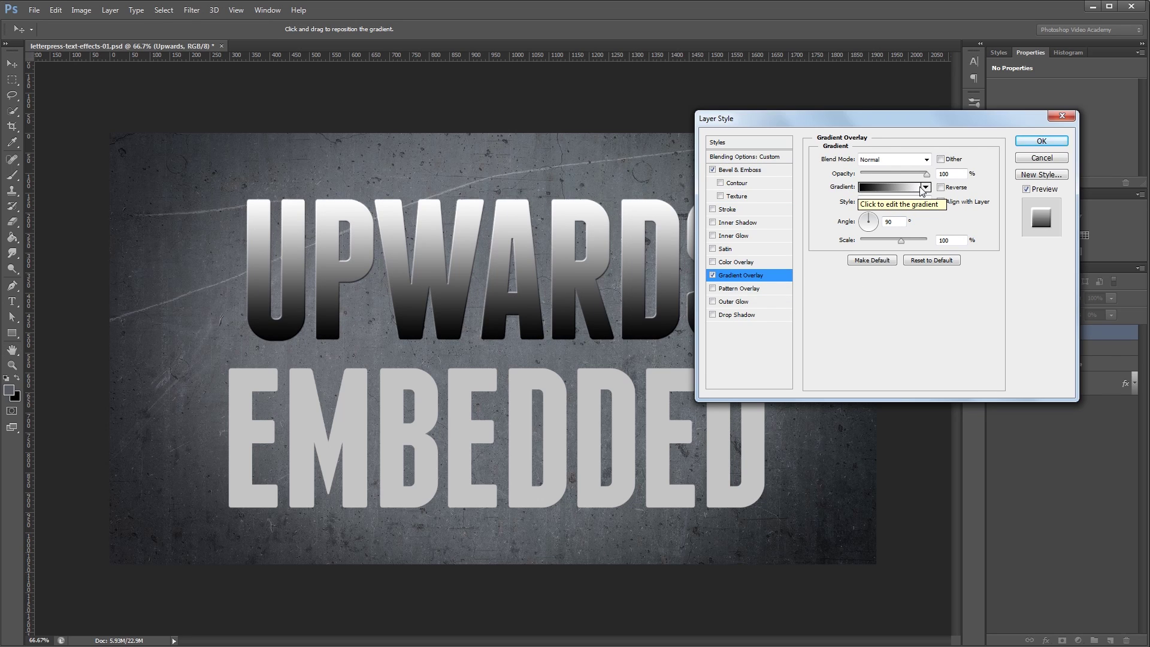
Set the gradient overlay to a 100° angle, Overlay blend mode and about 7% opacity.
left_click(846, 223)
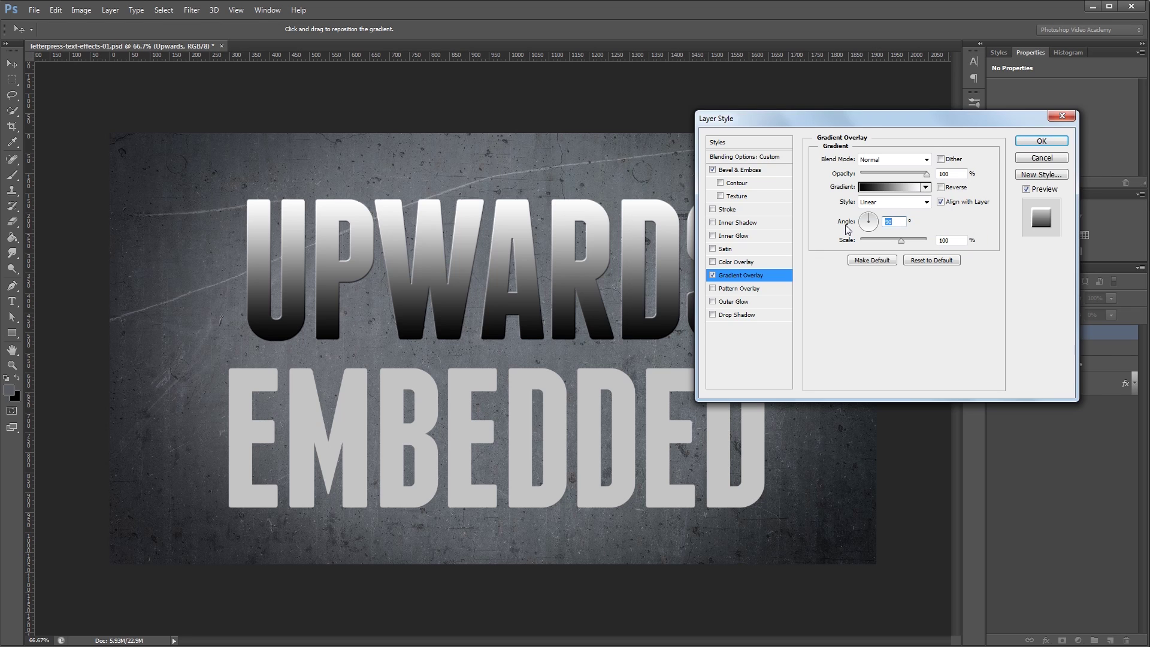
type("100")
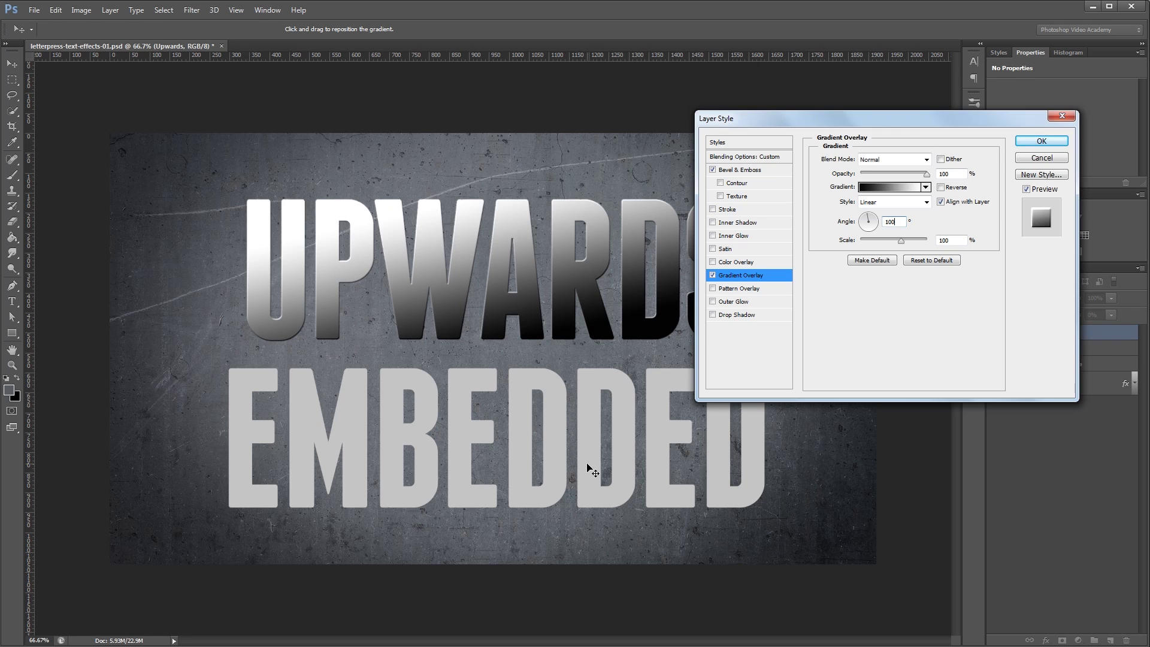
left_click(890, 159)
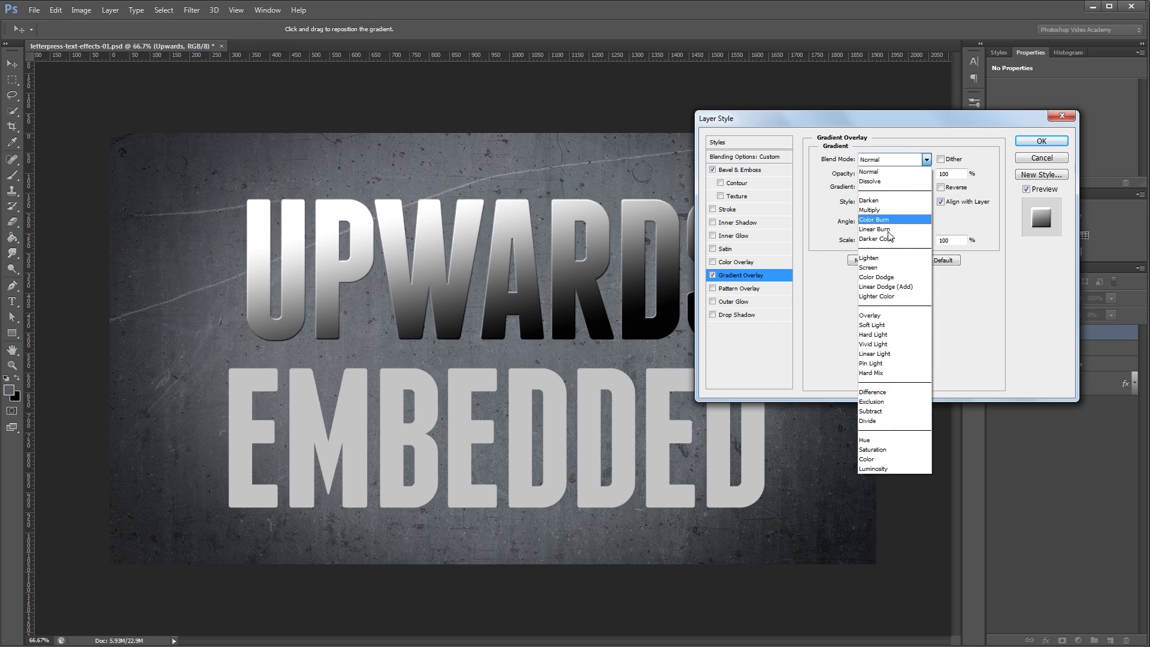
left_click(869, 314)
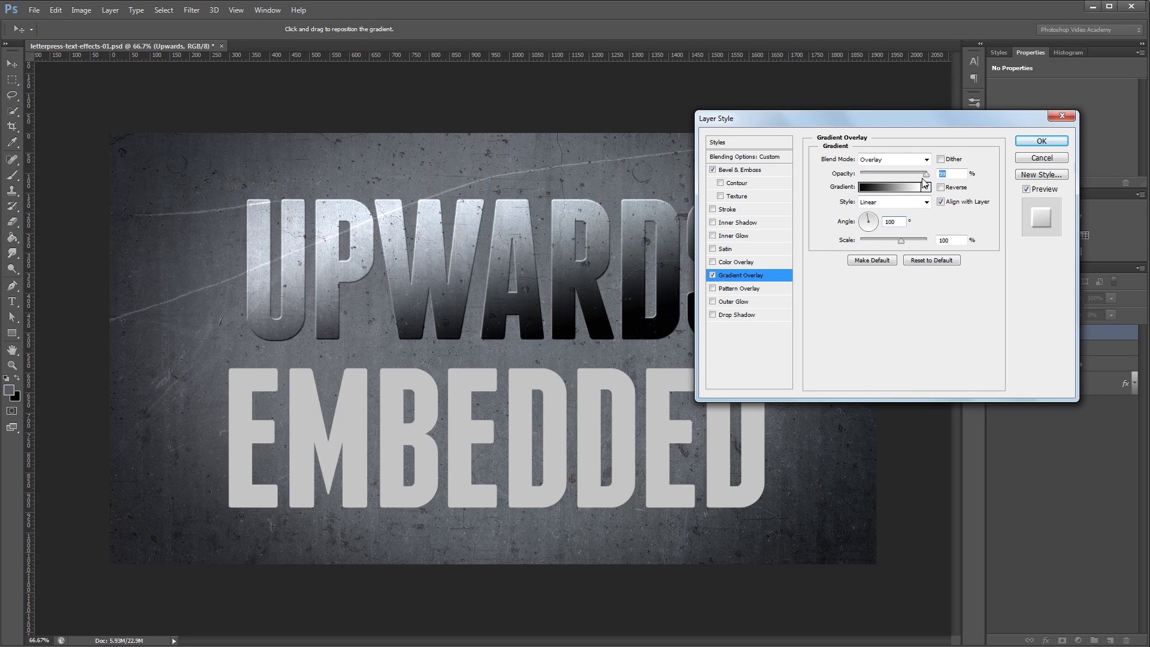
left_click_drag(927, 173, 866, 190)
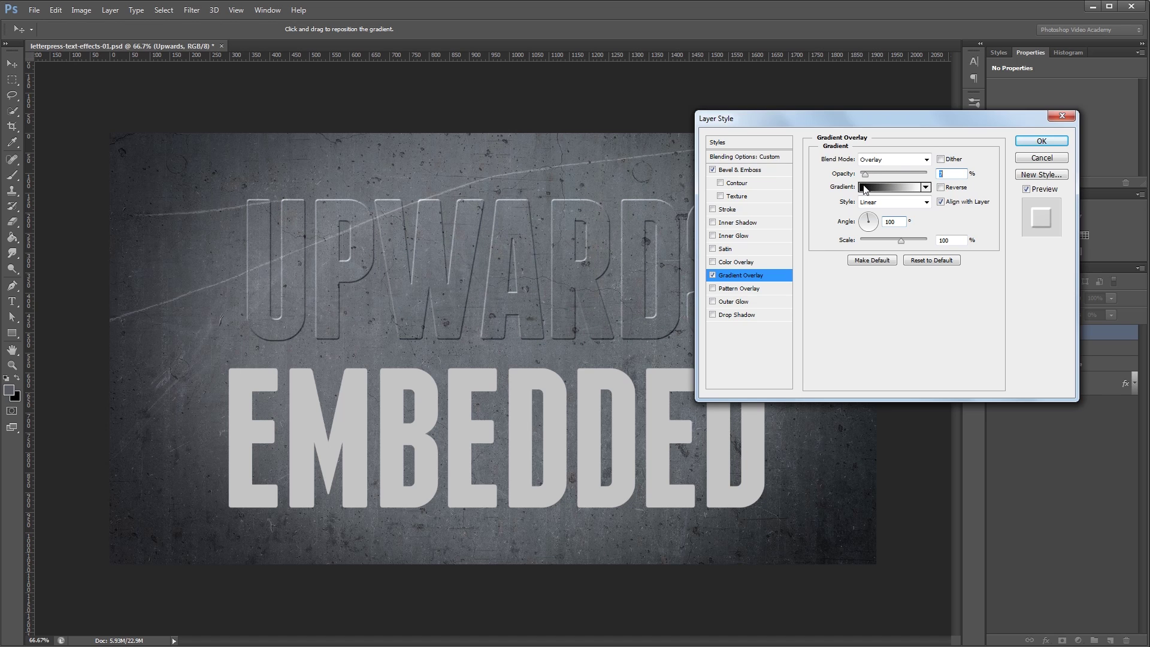
left_click(713, 276)
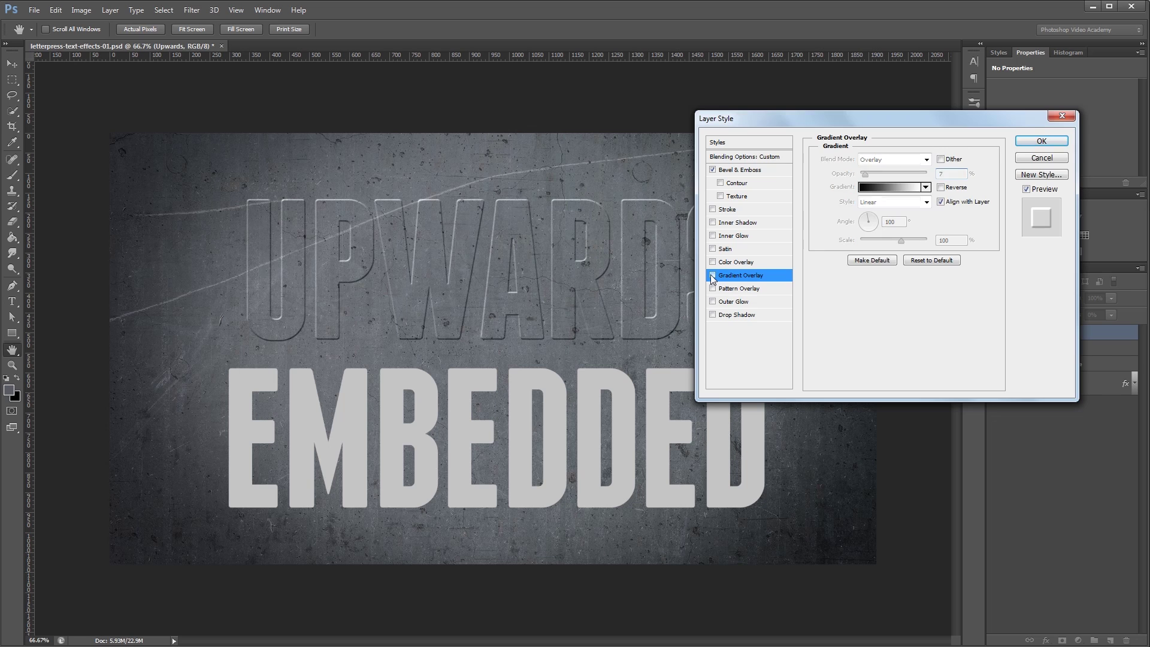
left_click(713, 275)
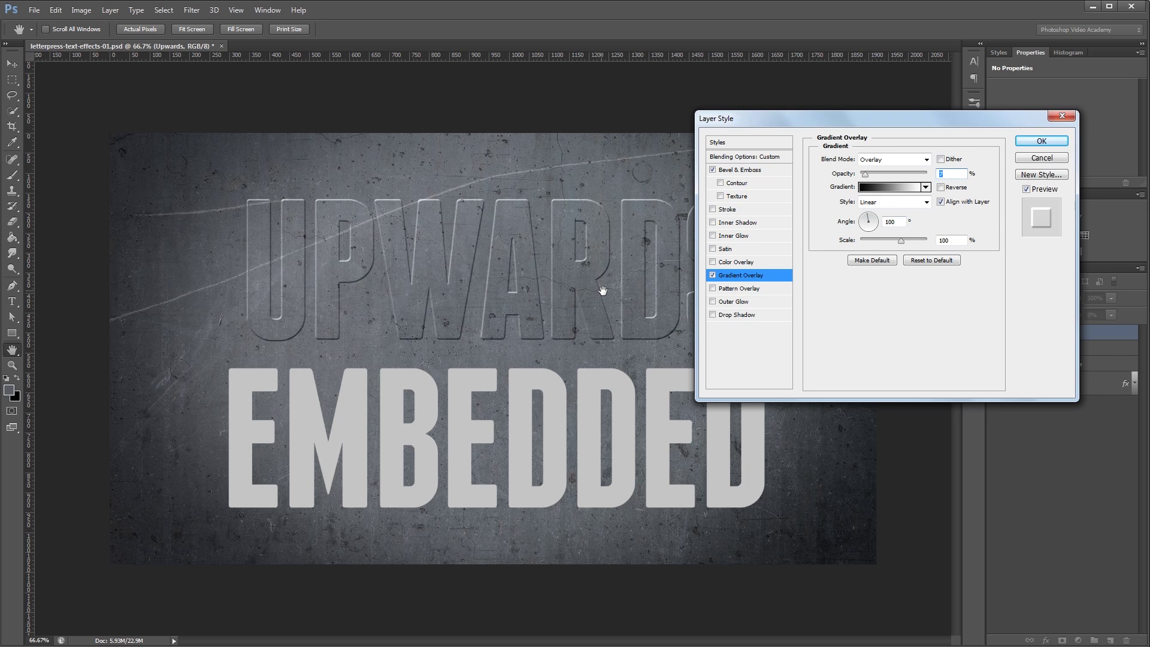
Add a Color Burn drop shadow to UPWARDS at 35% opacity and 10 px distance.
left_click(738, 315)
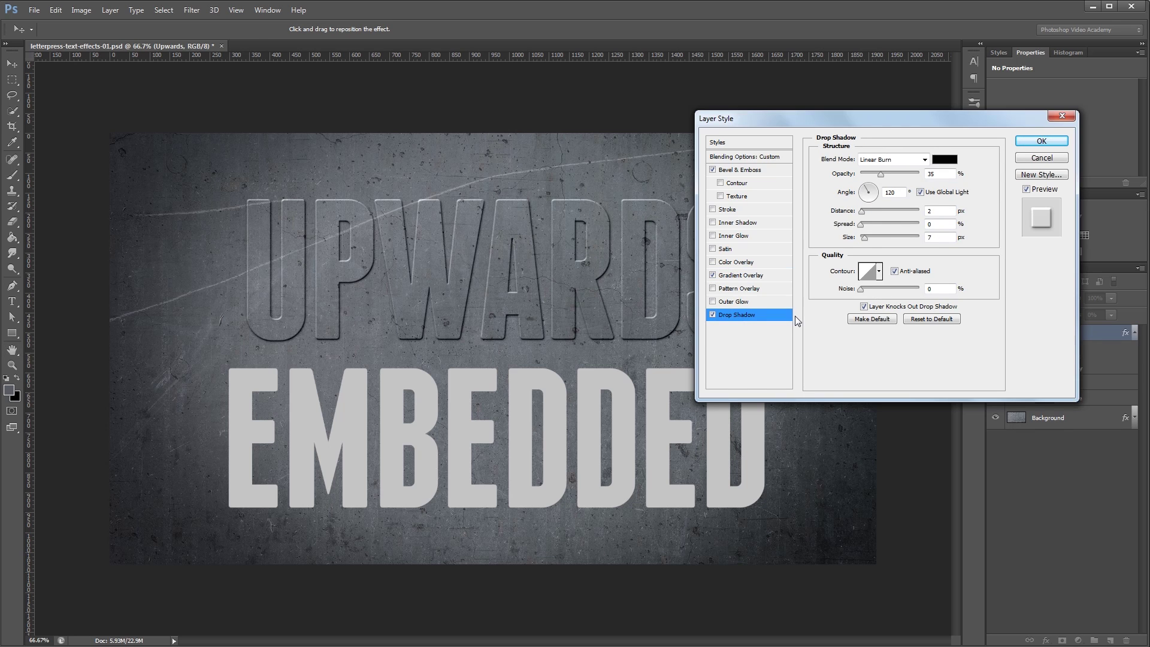
left_click(899, 160)
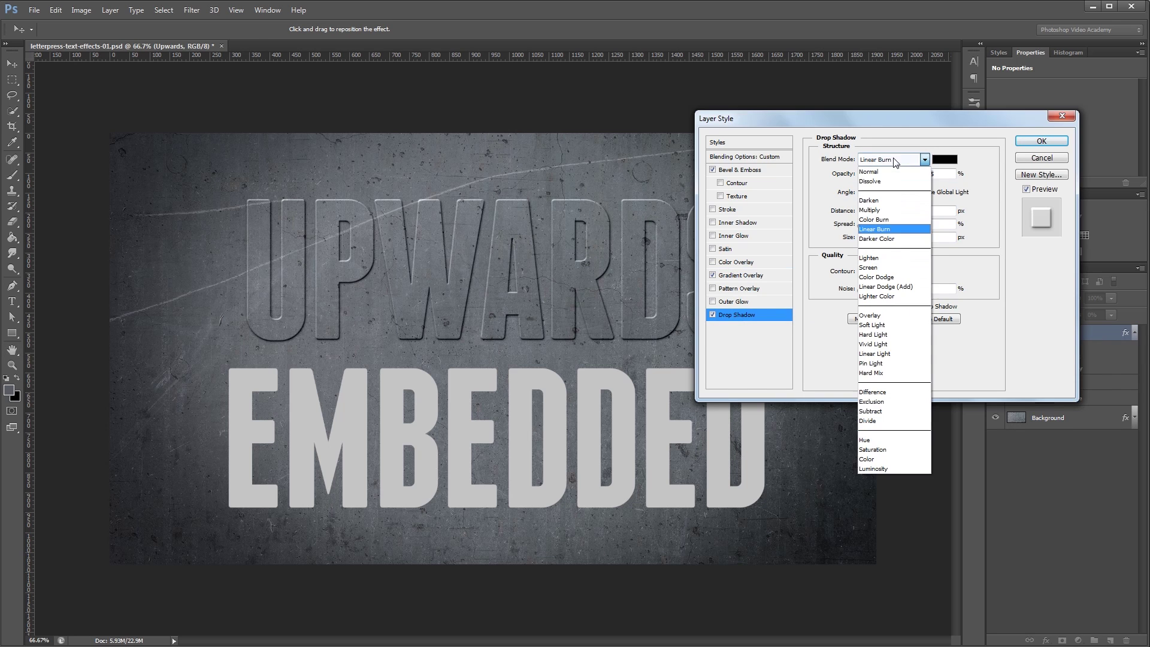
left_click(887, 222)
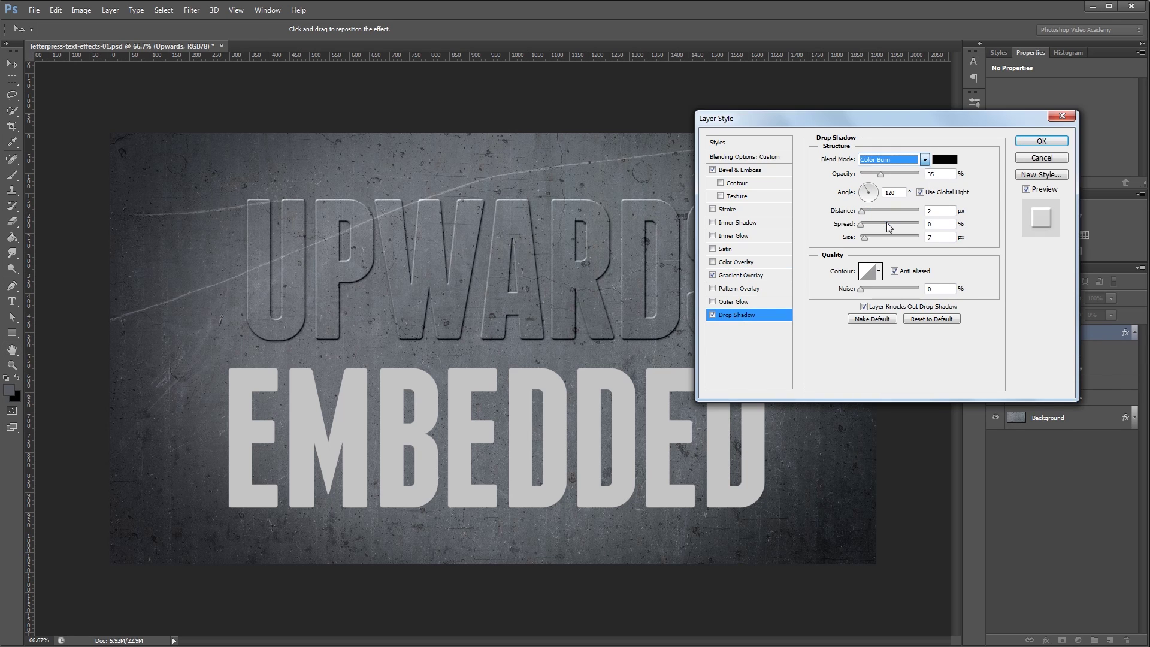
left_click(940, 173)
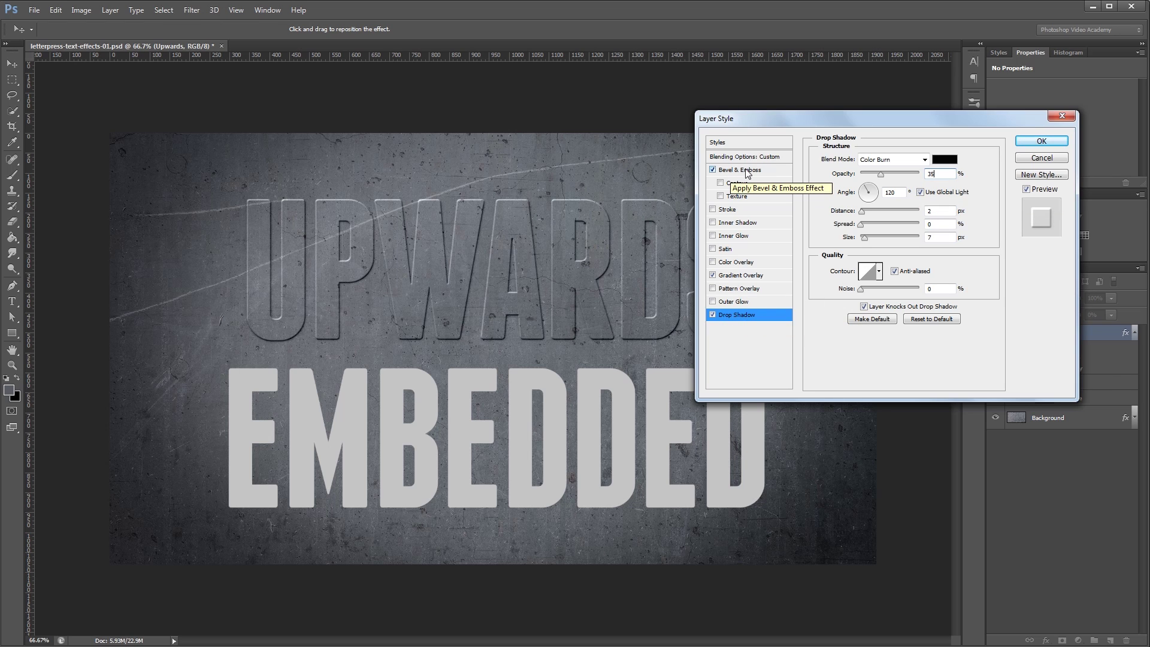
left_click(950, 212)
key("BackSpace")
type("10")
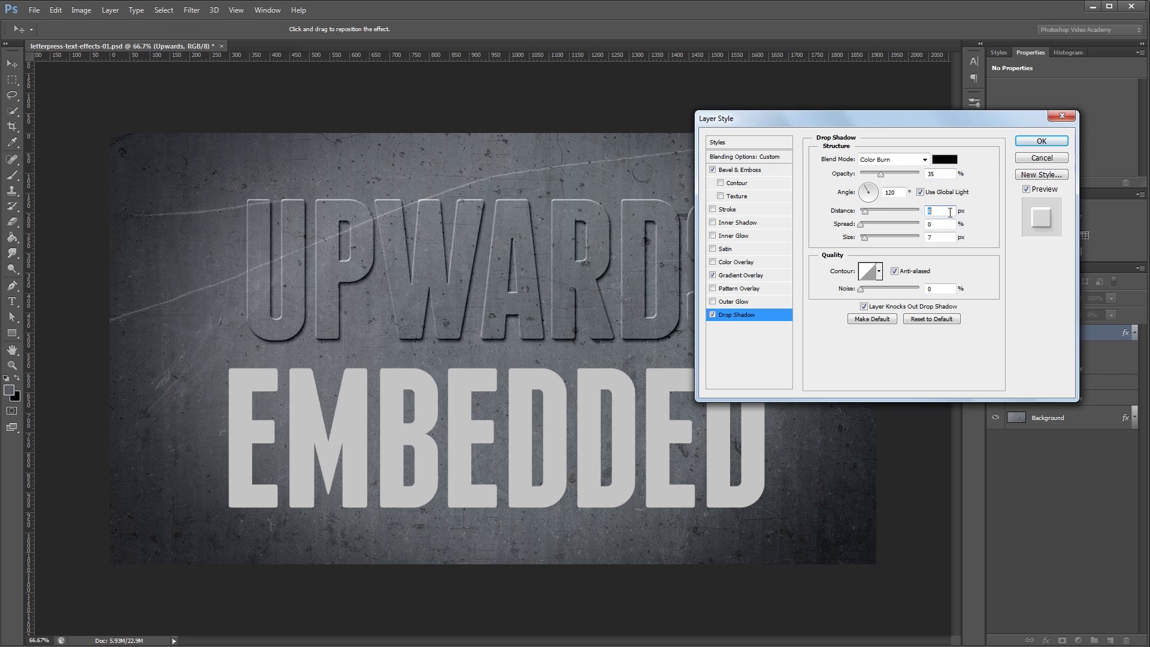
Set the drop shadow size to 15 px and spread to 10%, then apply the styles.
left_click(941, 239)
key("Up")
key("Up")
key("Up")
key("Up")
key("Up")
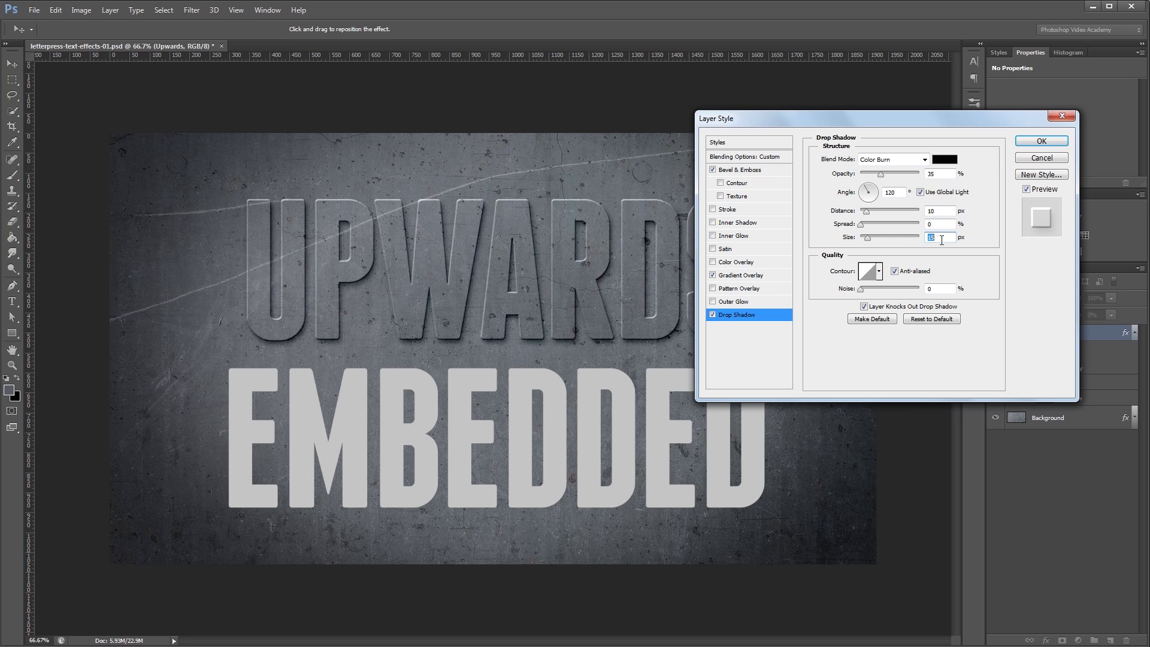
left_click(938, 224)
key("shift+Up")
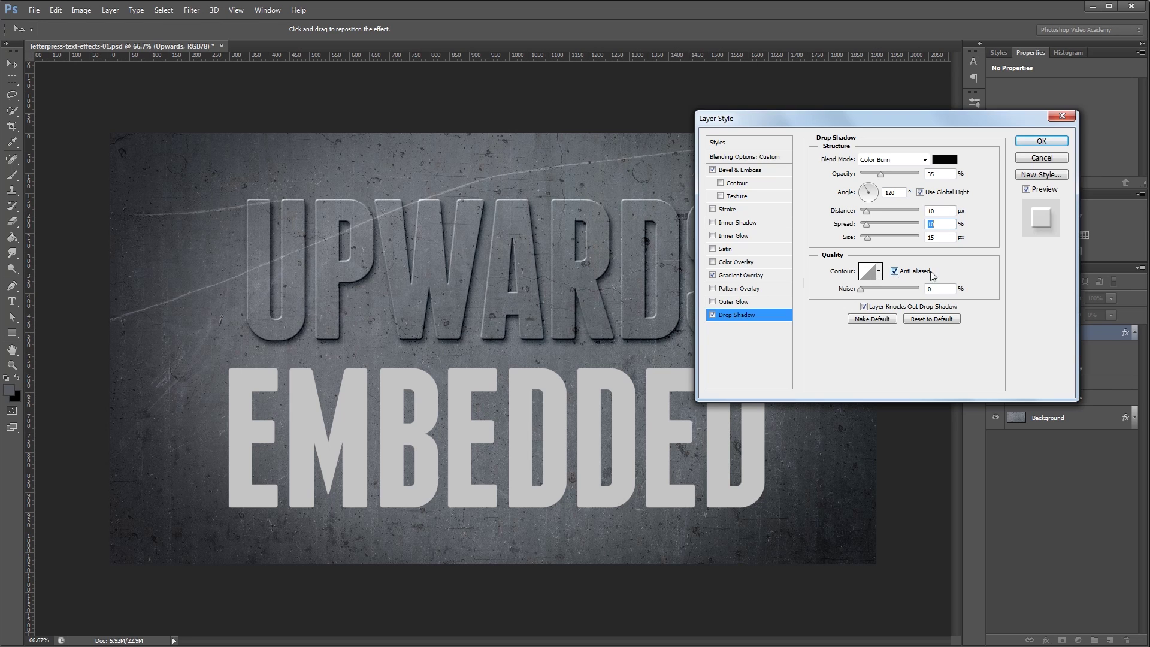
left_click(879, 274)
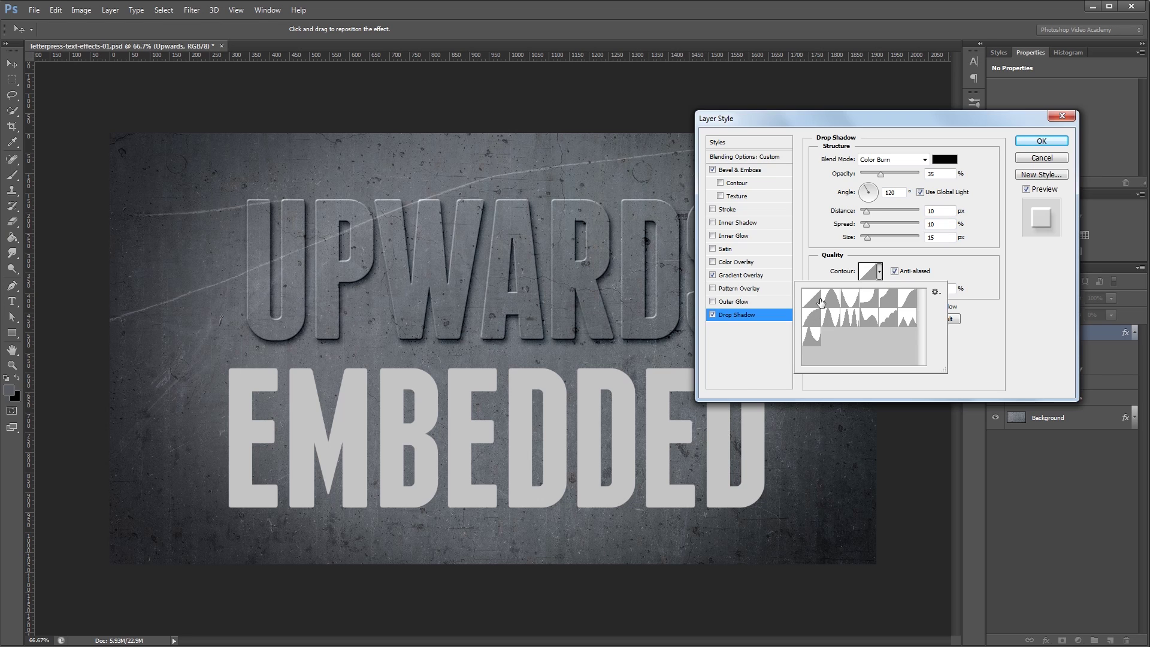
left_click(879, 274)
left_click(1041, 141)
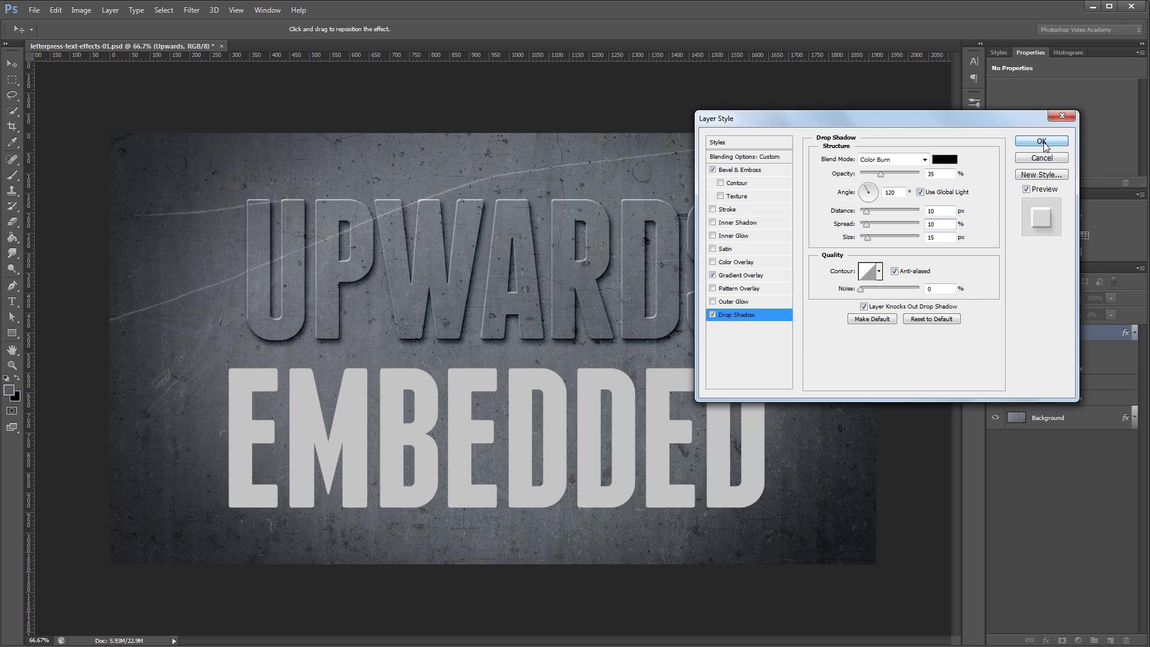
left_click(911, 311)
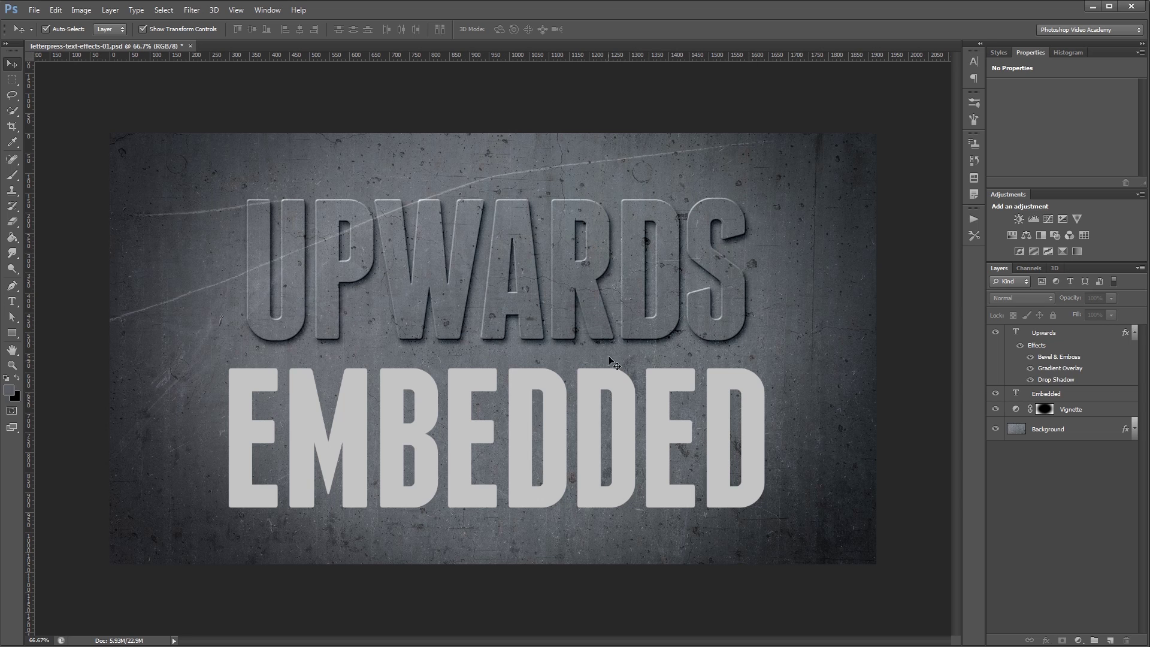
Select the Embedded text layer and set its fill to 0%.
left_click(584, 397)
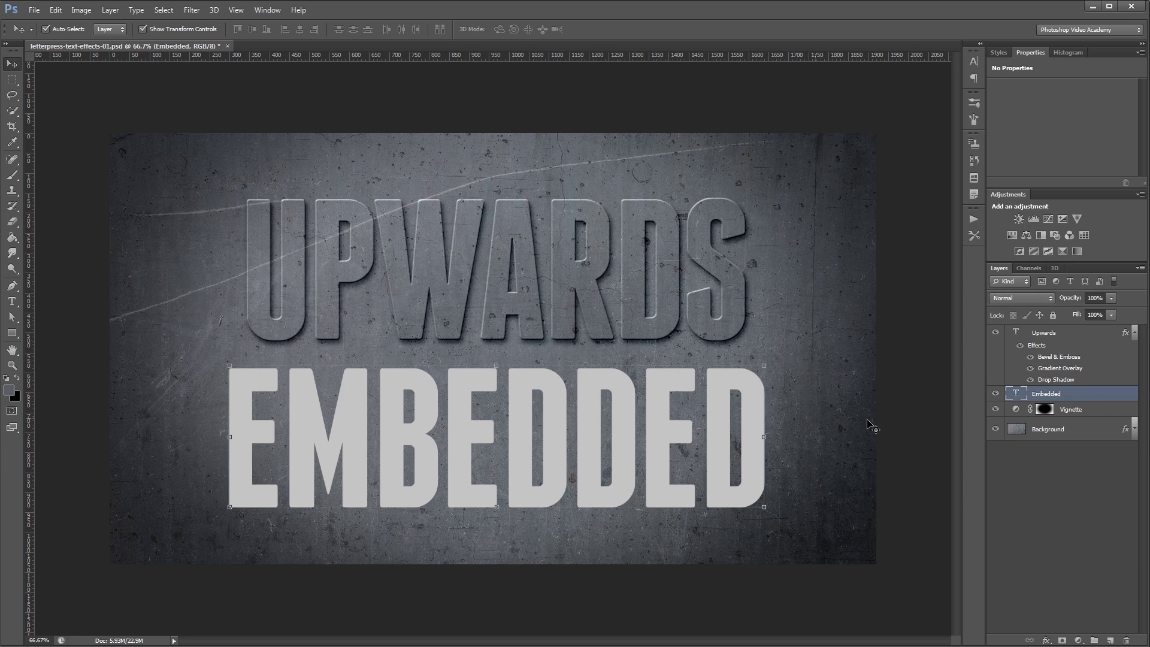
left_click(1095, 314)
type("0")
key("Return")
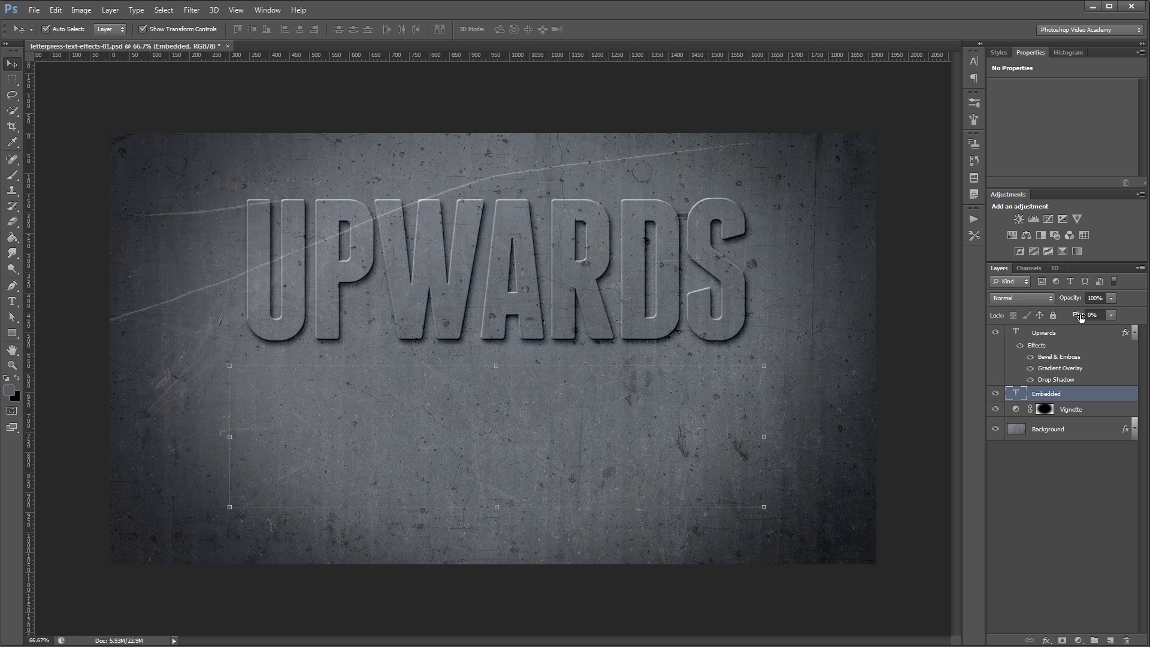
double_click(1101, 397)
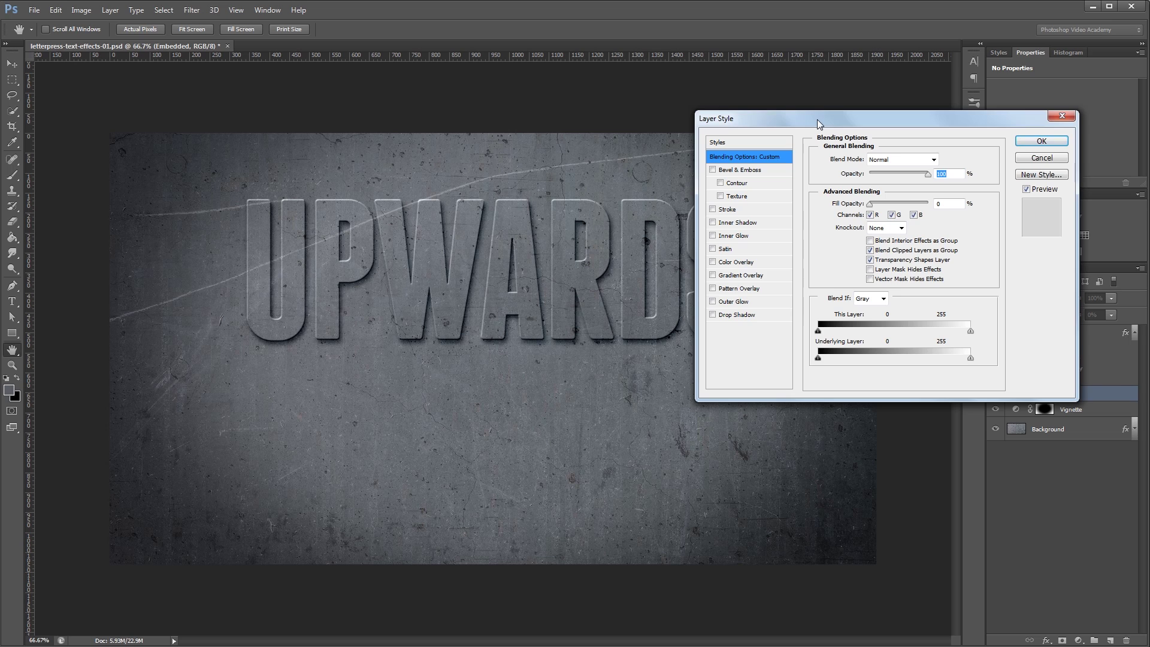
Enable Bevel & Emboss on EMBEDDED with Emboss style and Direction Down.
left_click(743, 169)
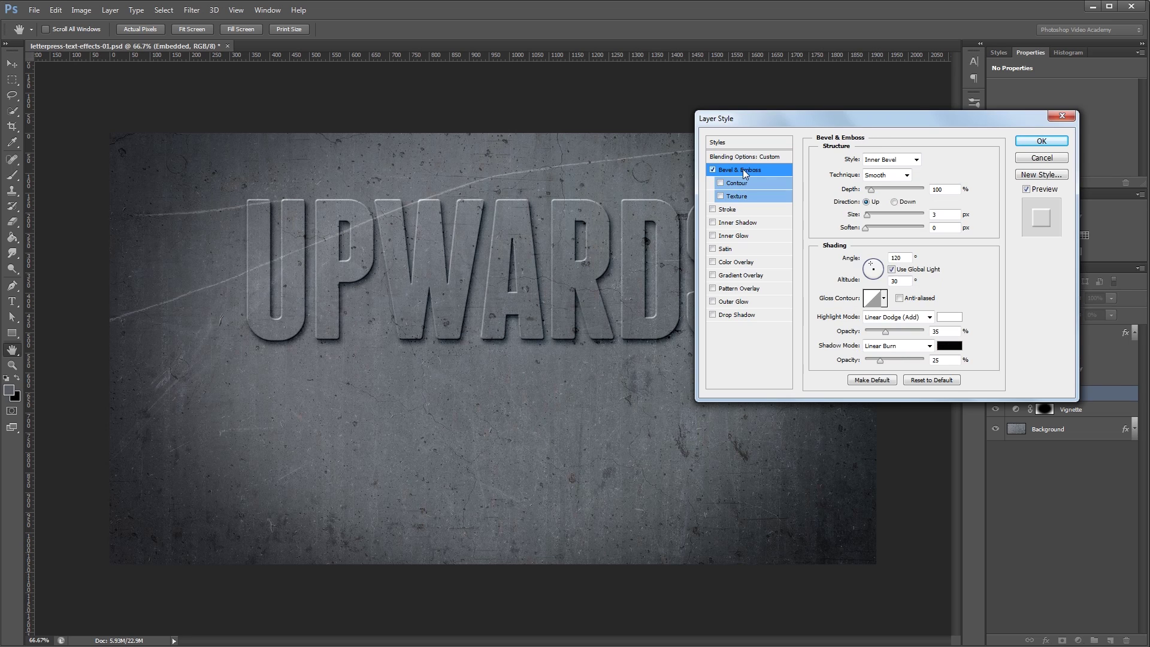
left_click(895, 159)
left_click(886, 187)
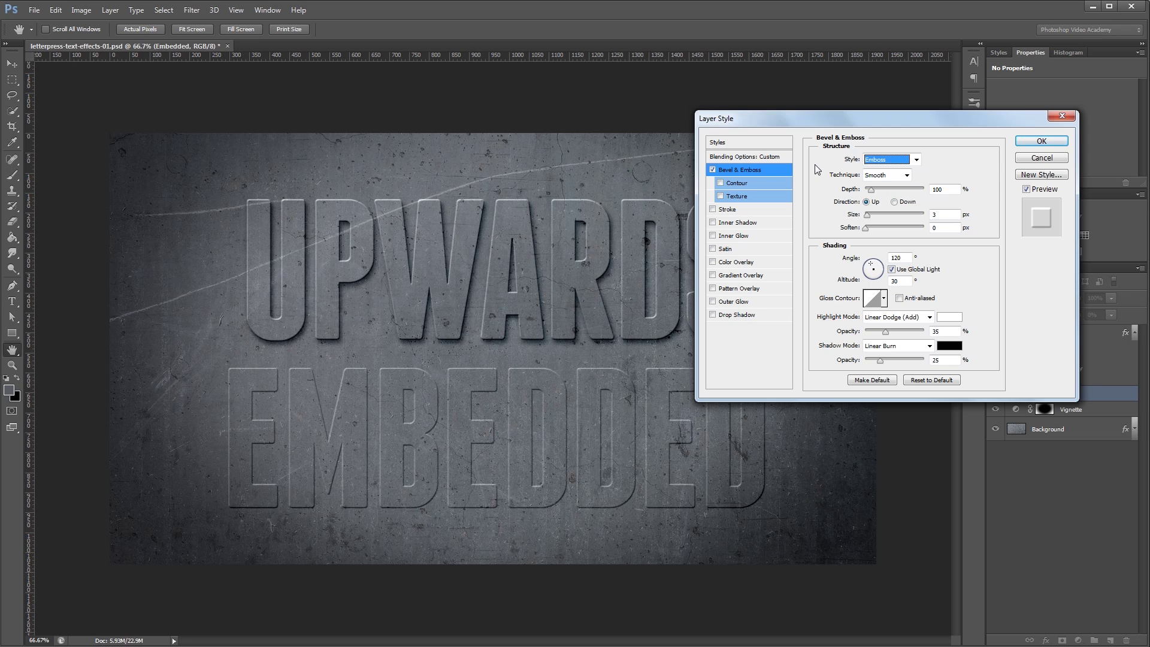
left_click(894, 203)
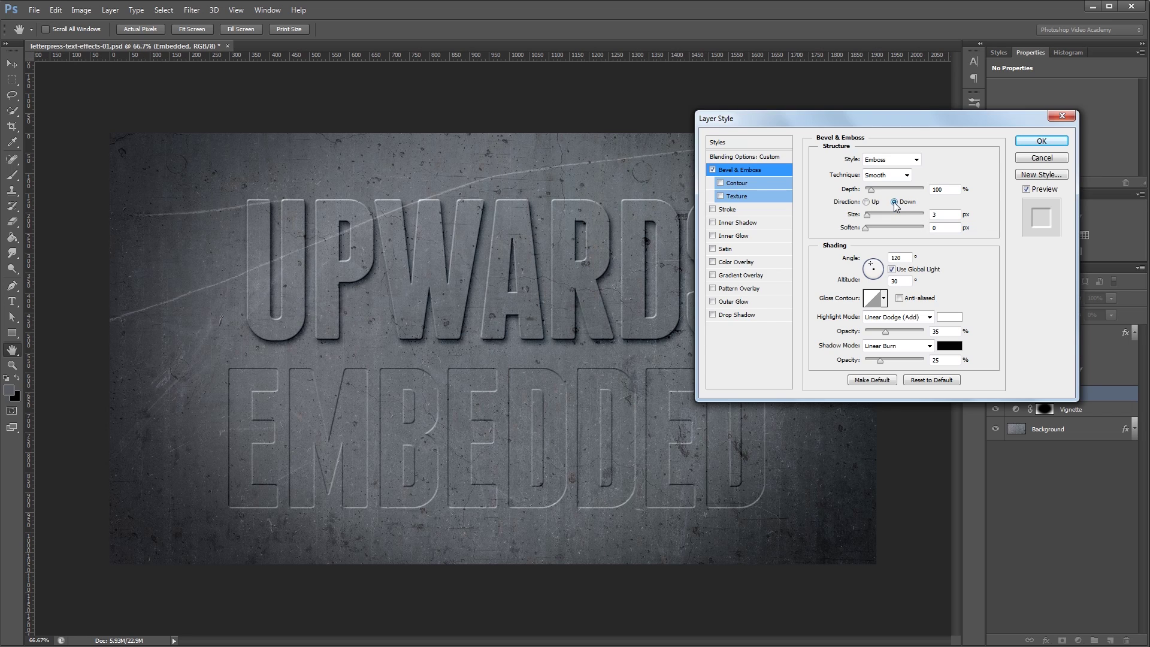
left_click(944, 215)
Overlay EMBEDDED with black in Color Burn mode at 16% opacity, and enable Inner Shadow.
left_click(748, 261)
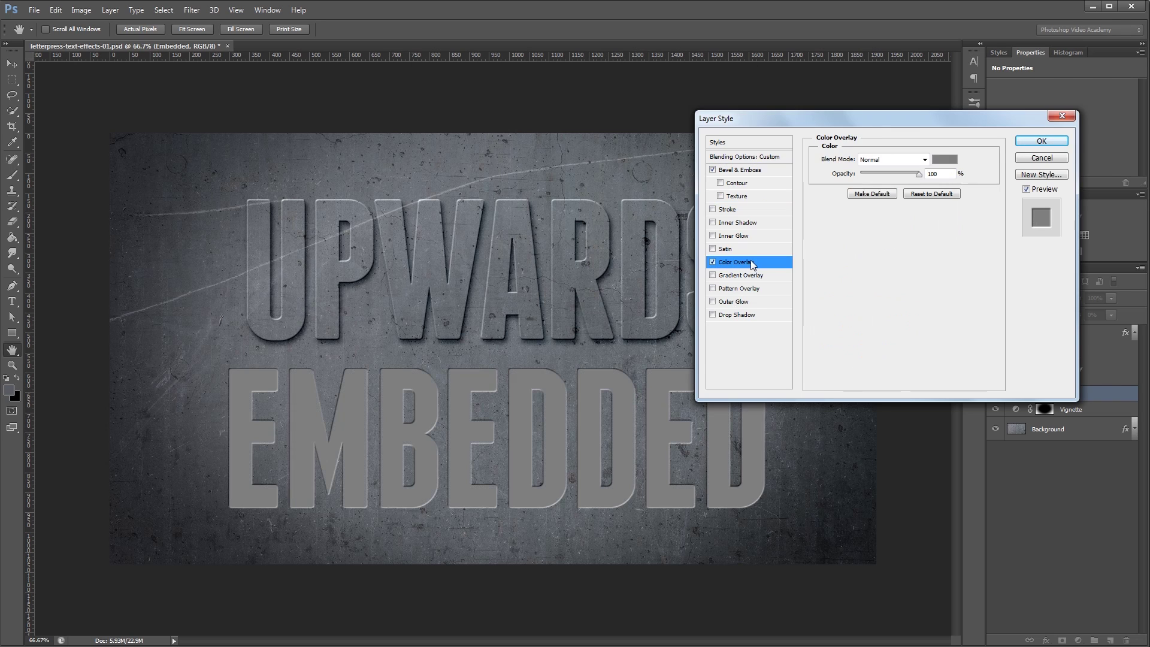
left_click(951, 160)
left_click(778, 409)
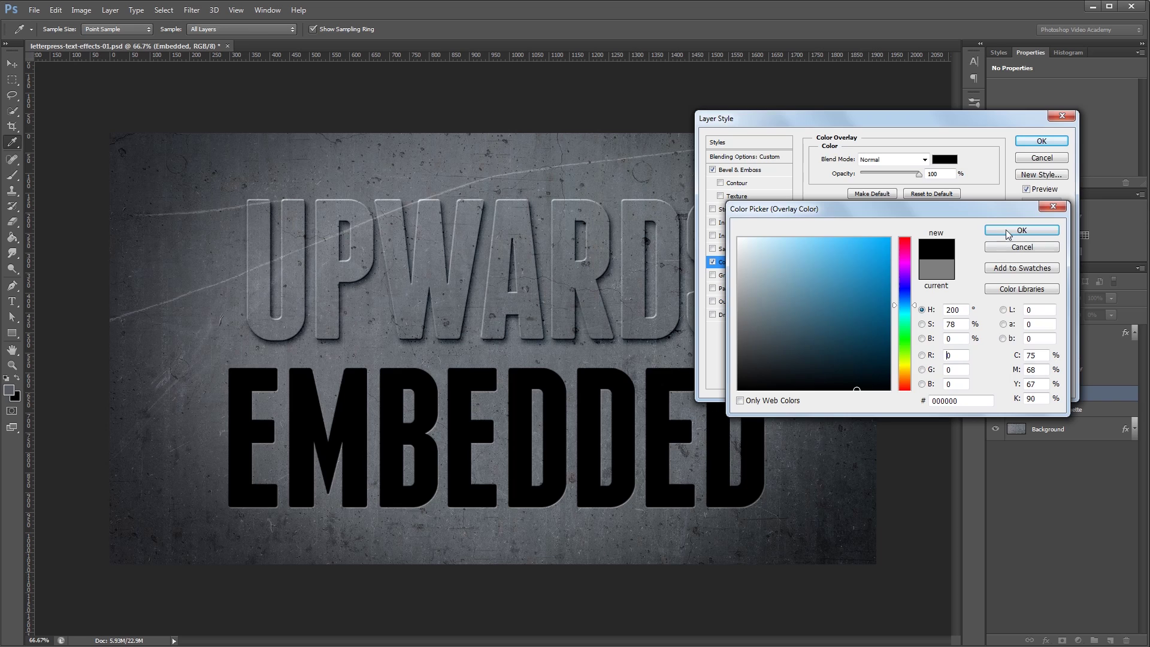
left_click(1018, 229)
left_click(888, 159)
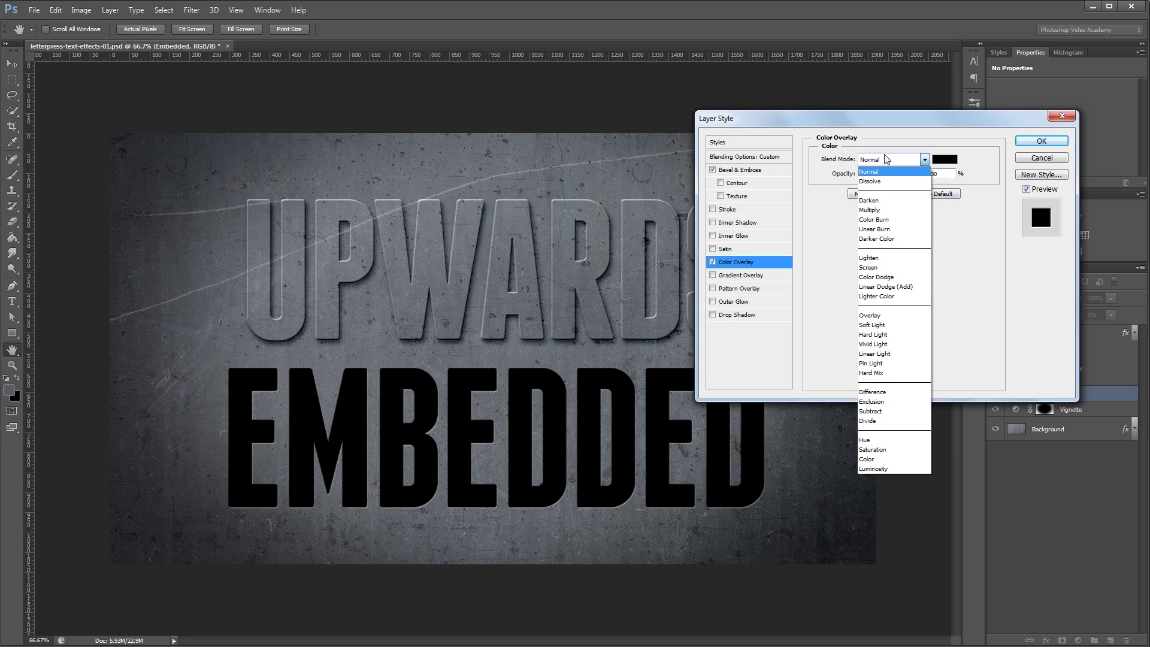
left_click(891, 223)
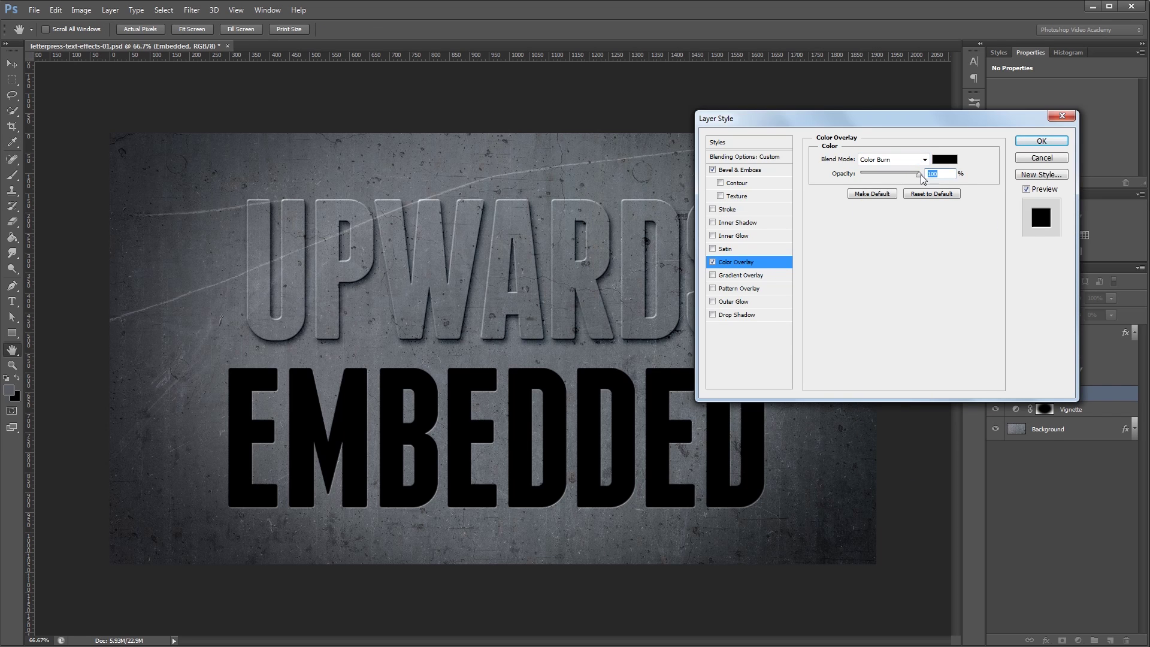
left_click_drag(919, 173, 866, 181)
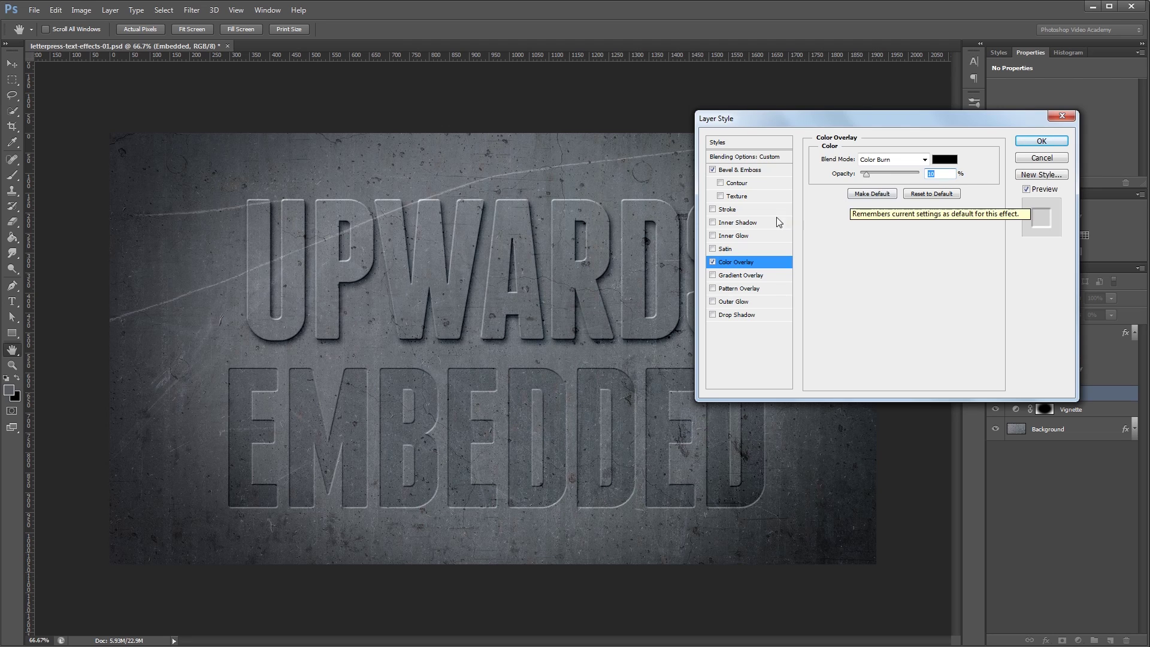
left_click(748, 224)
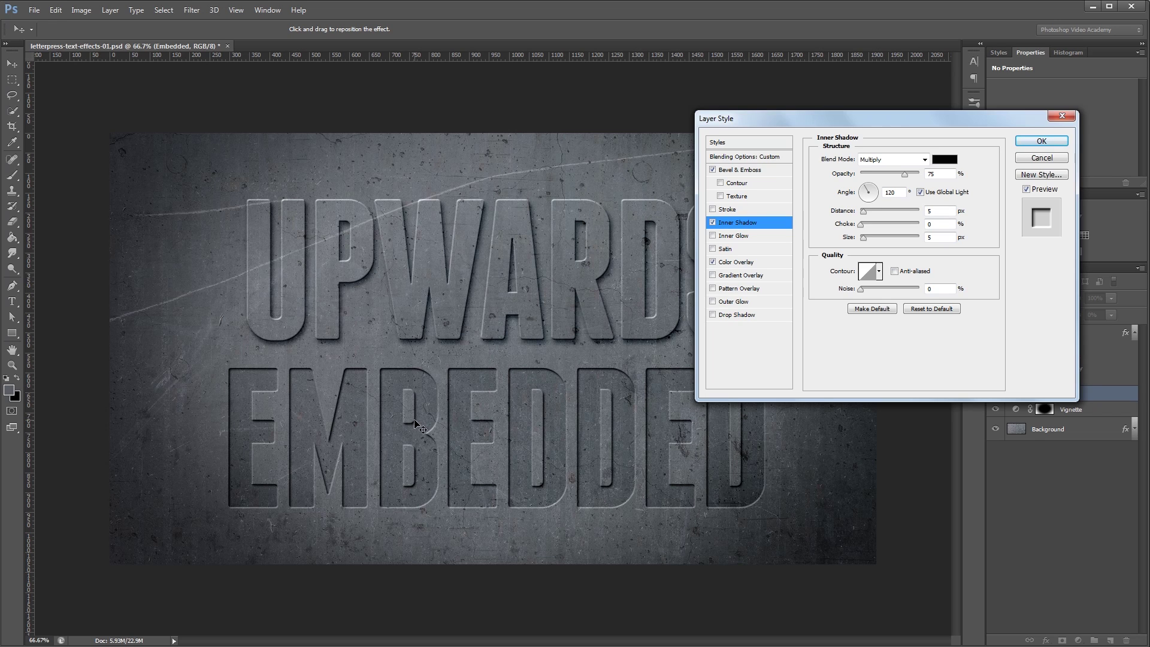
Set the inner shadow to Color Burn, 22% opacity, 4 px distance, 8 px size, and apply.
left_click(888, 160)
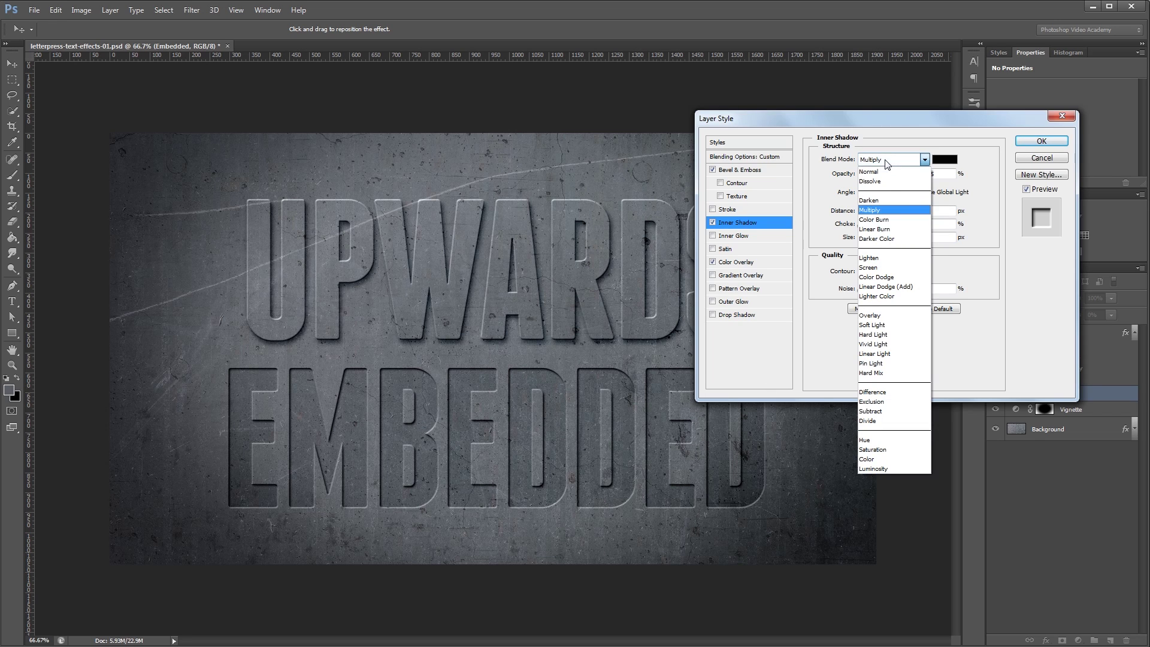
left_click(890, 220)
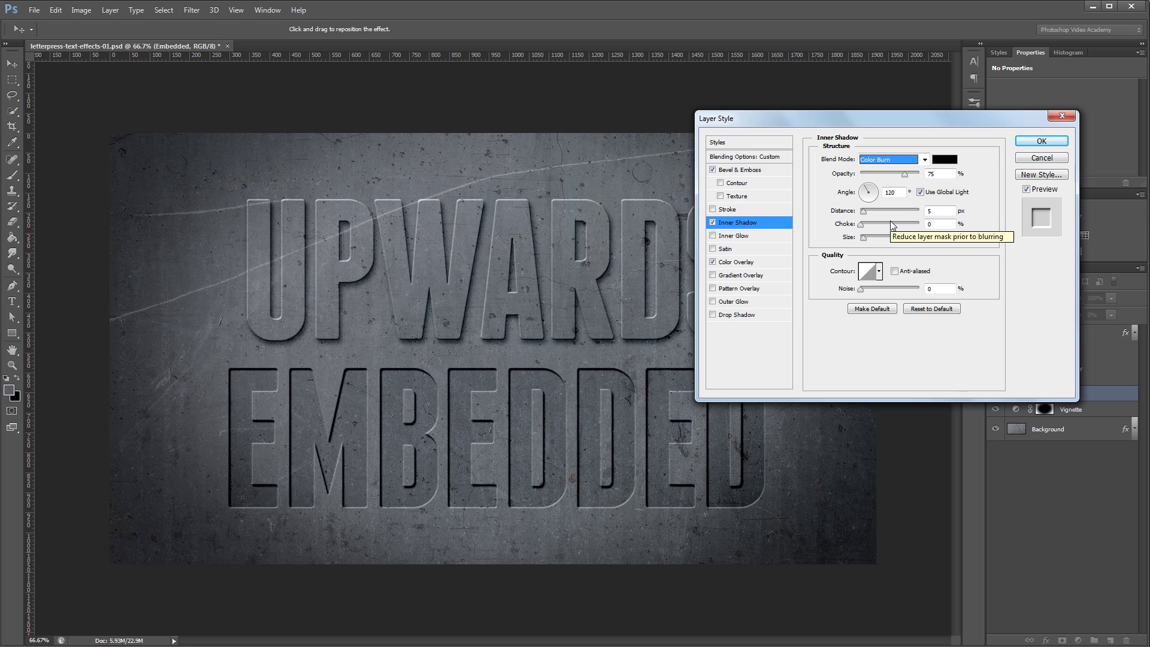
left_click_drag(905, 175, 873, 175)
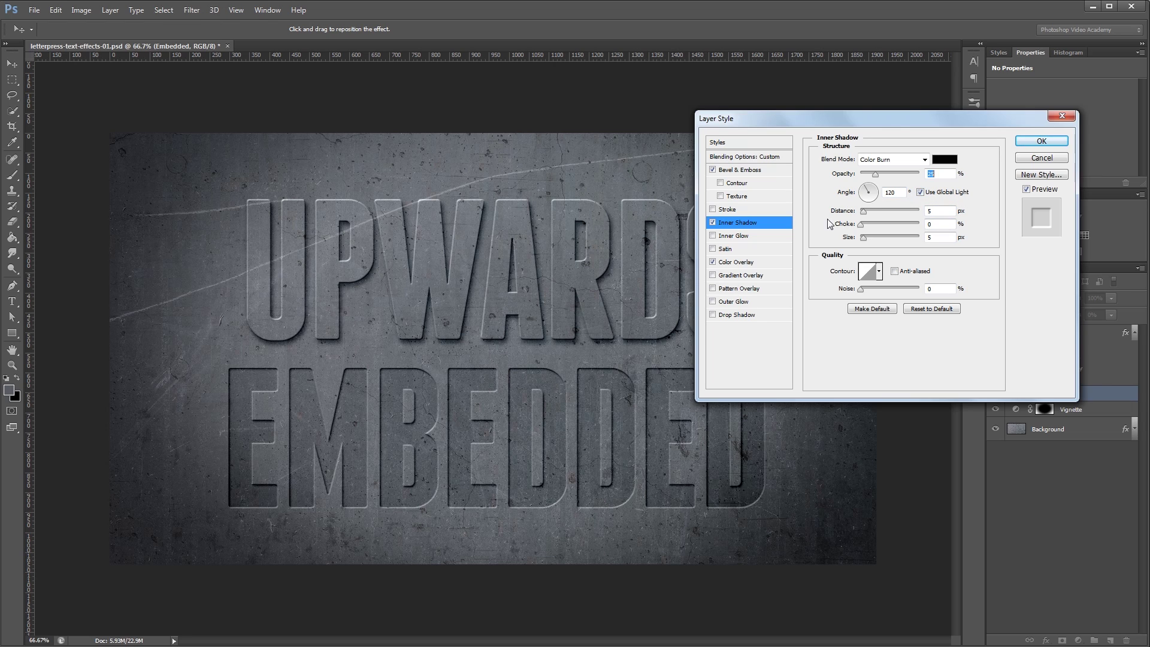
double_click(930, 212)
key("Down")
left_click(935, 237)
key("Up")
key("Up")
key("Up")
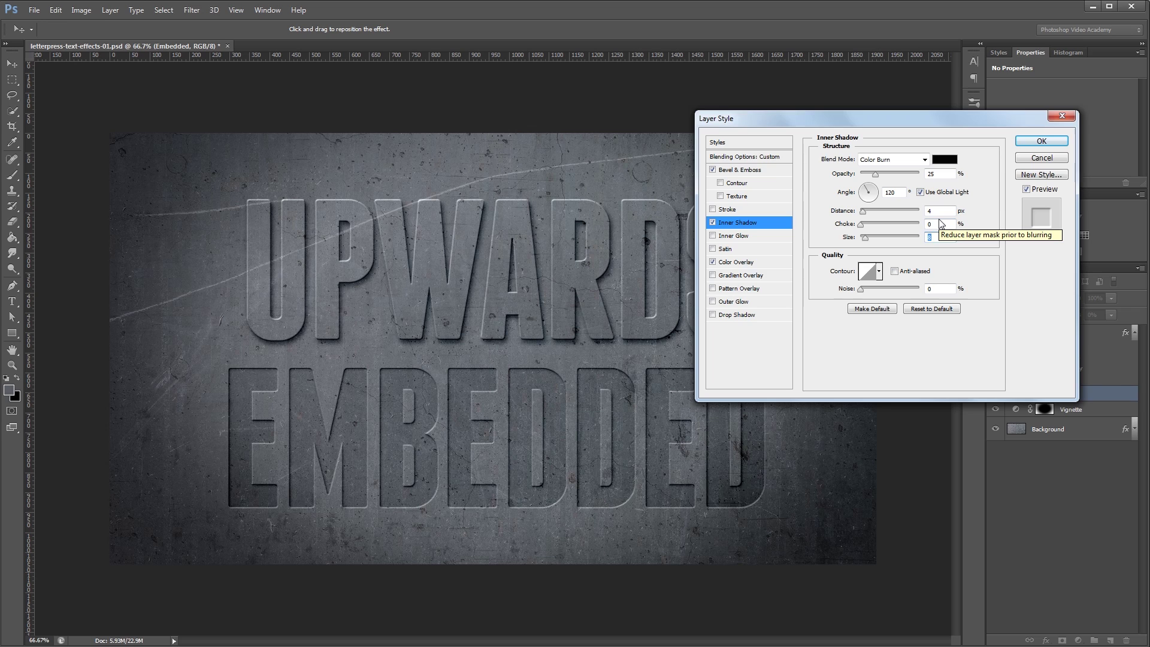
left_click(1040, 143)
left_click(917, 242)
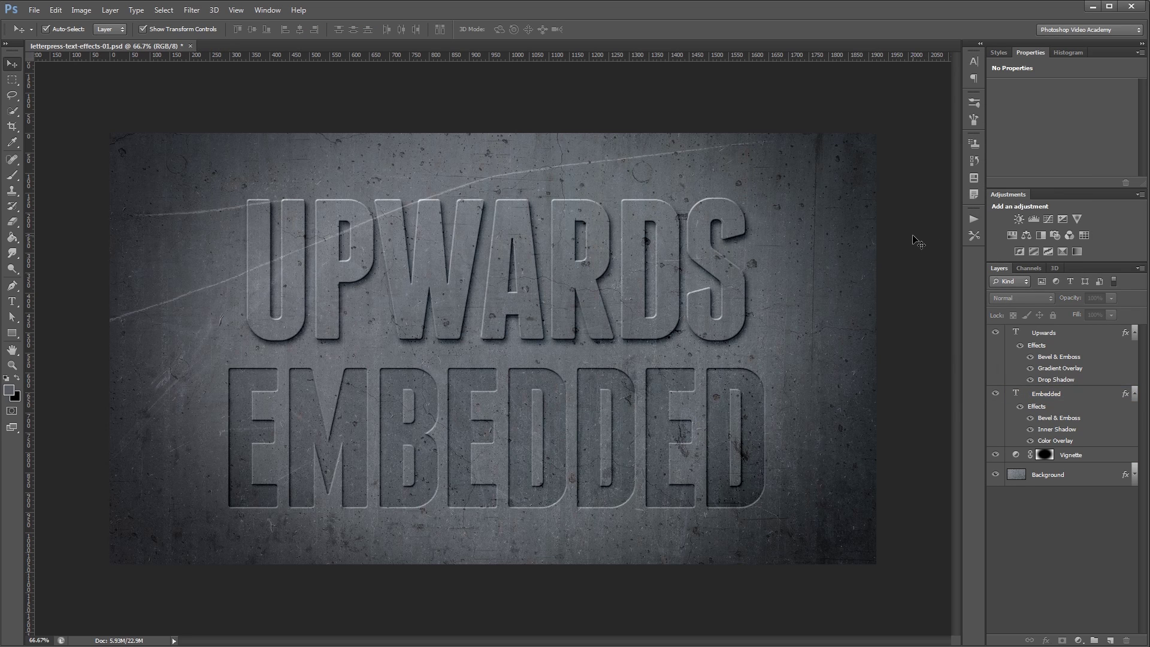